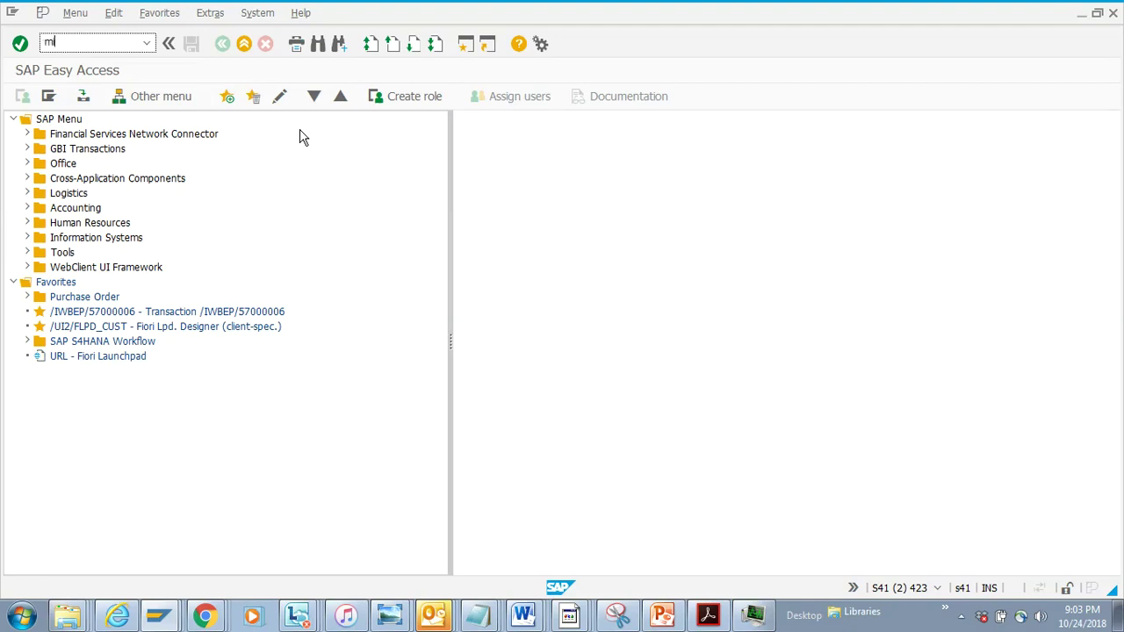
key("Return")
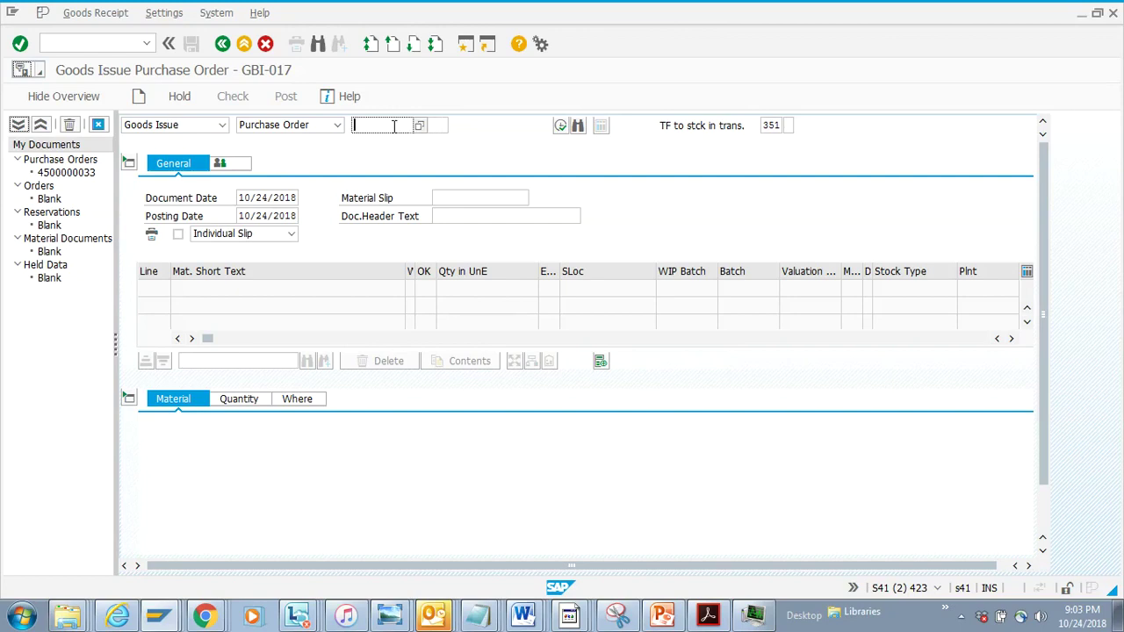
key("ctrl+v")
key("BackSpace")
key("BackSpace")
key("BackSpace")
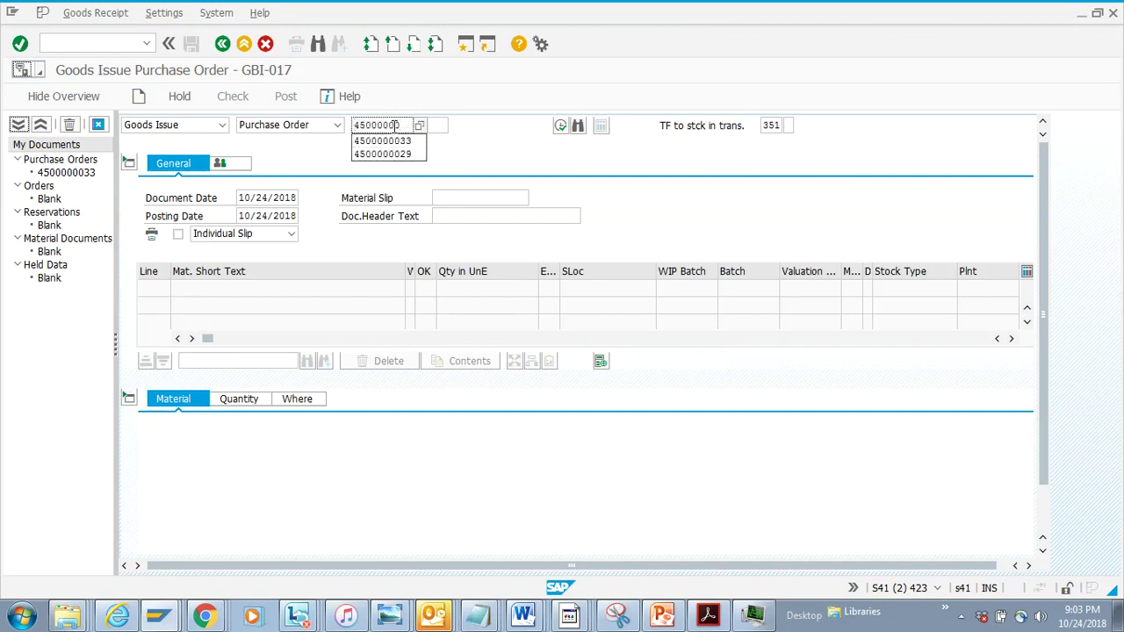
type("33")
key("Return")
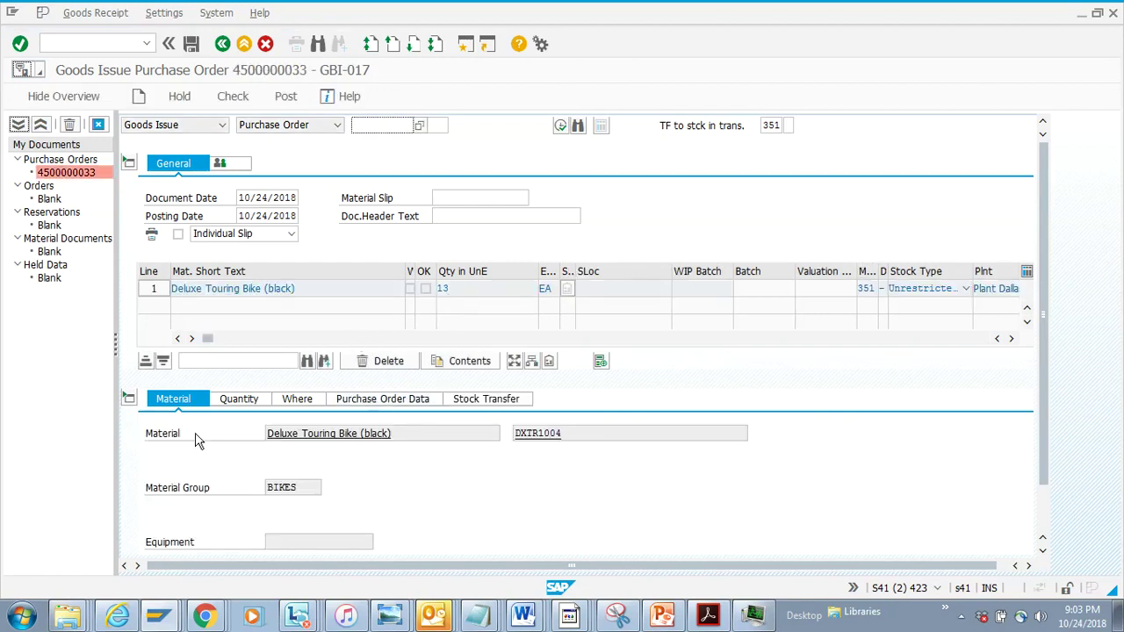
Review the quantity, location and transfer details, mark item 1 OK, and attempt to save.
left_click(235, 399)
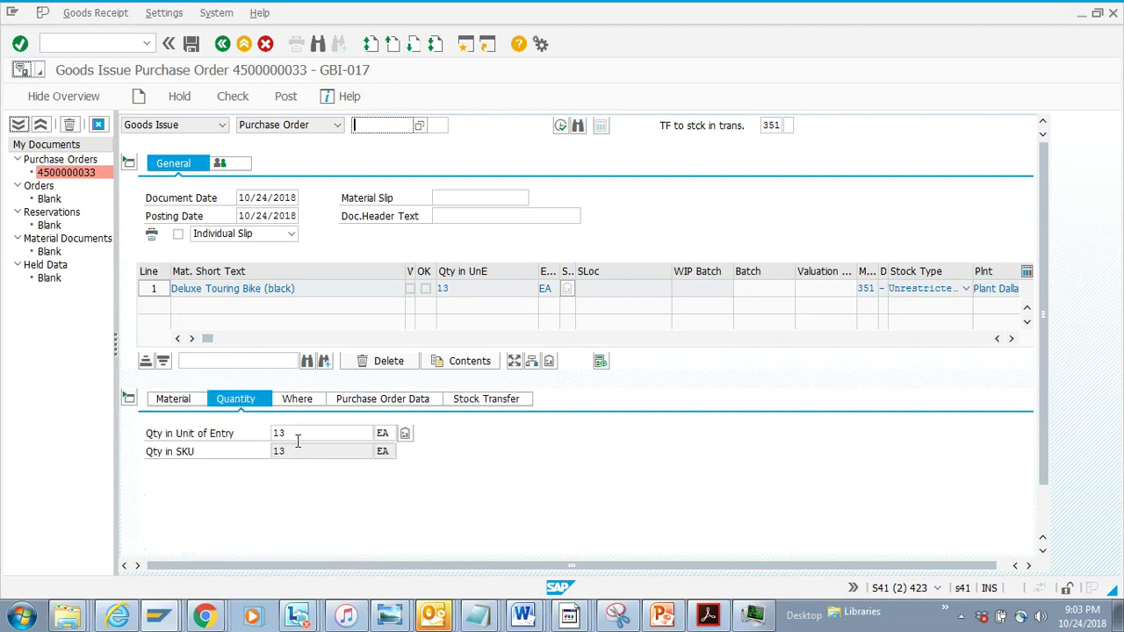
left_click(297, 401)
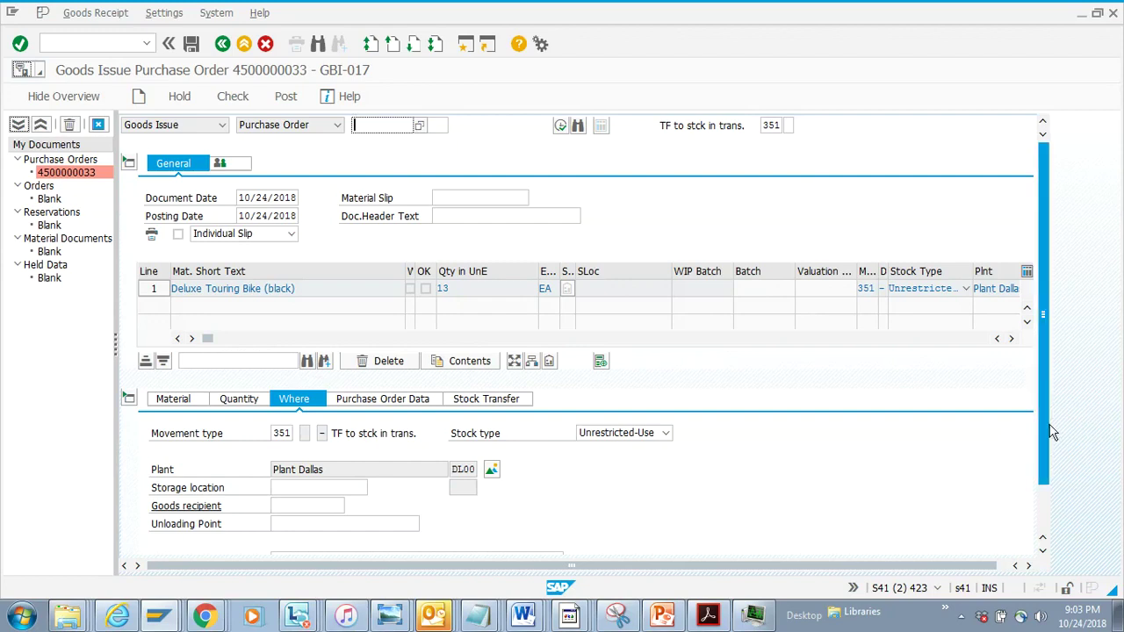
scroll(1044, 509, "down", 2)
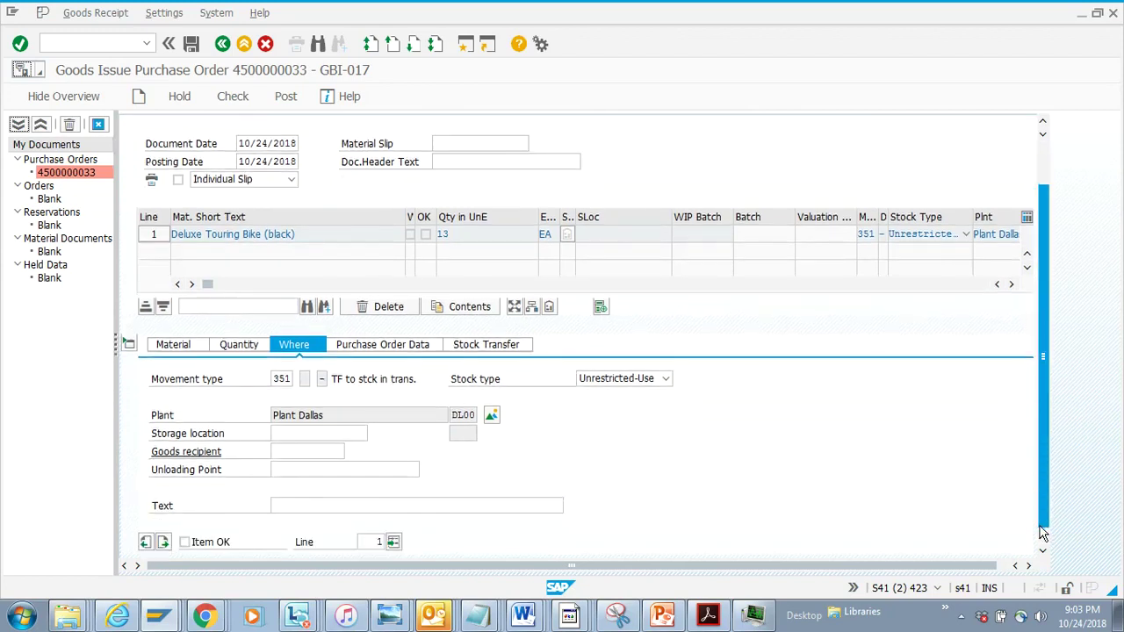
left_click(184, 542)
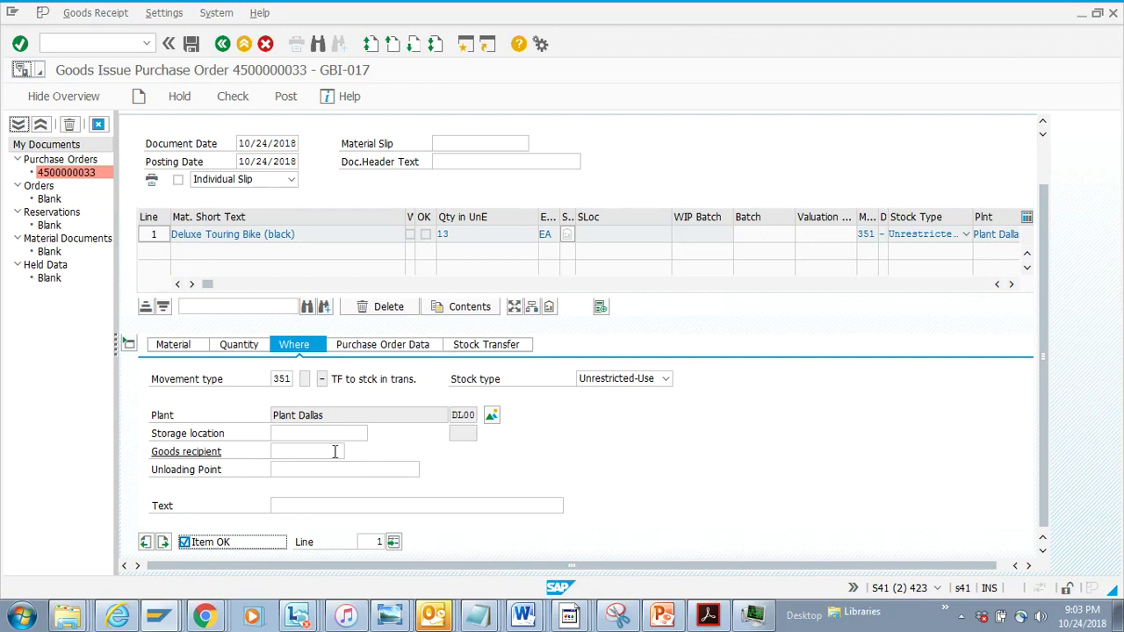
left_click(467, 346)
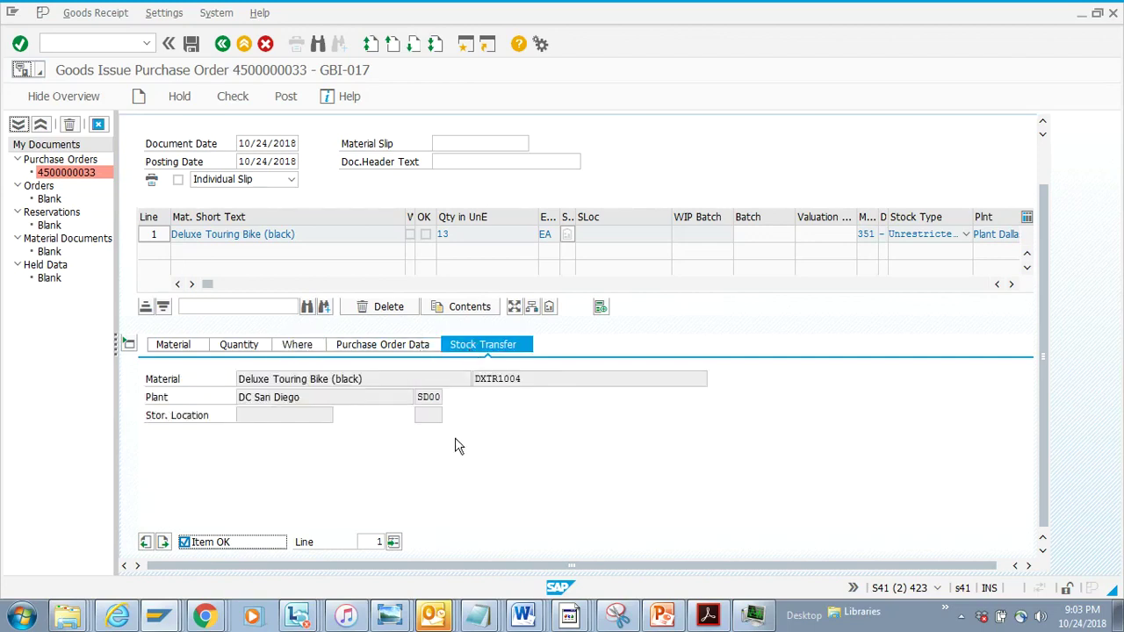
left_click(192, 39)
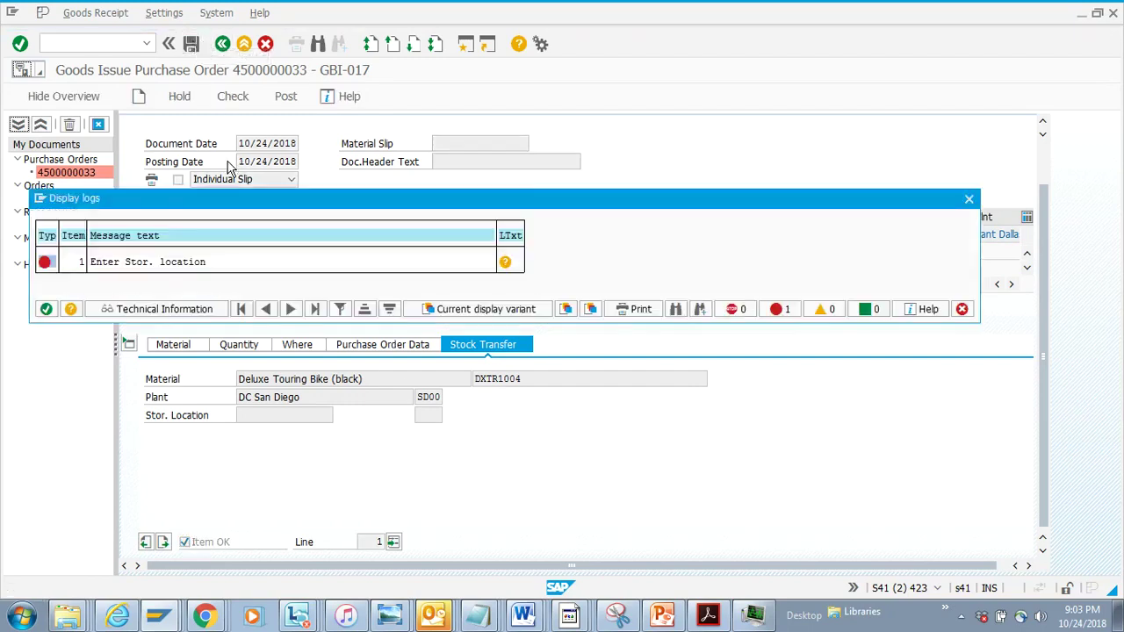
left_click(46, 309)
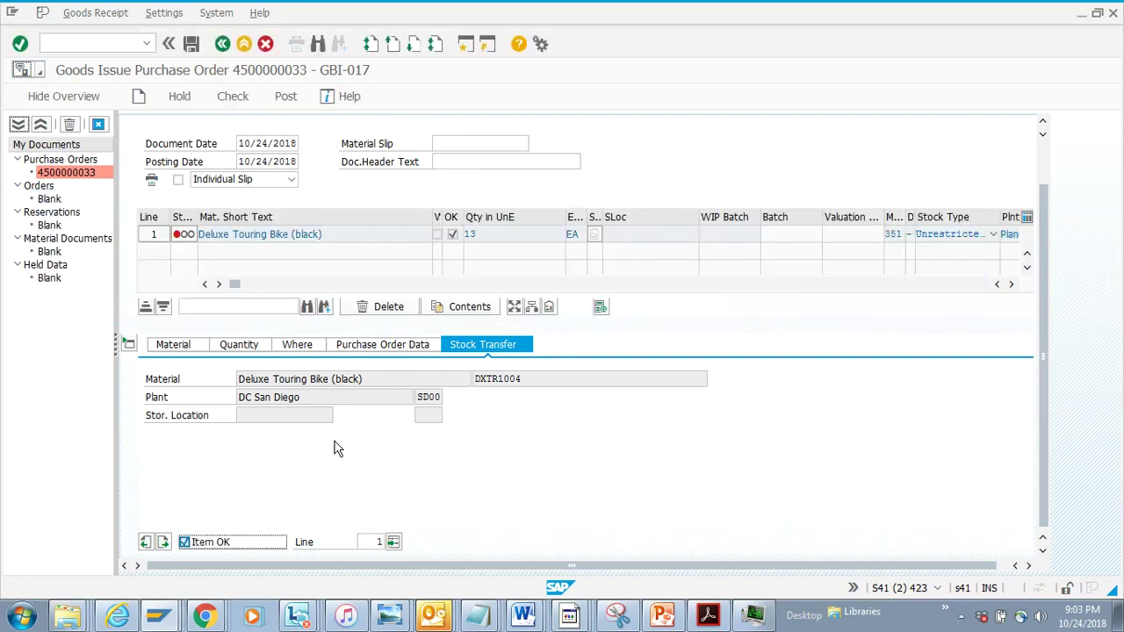
left_click(390, 346)
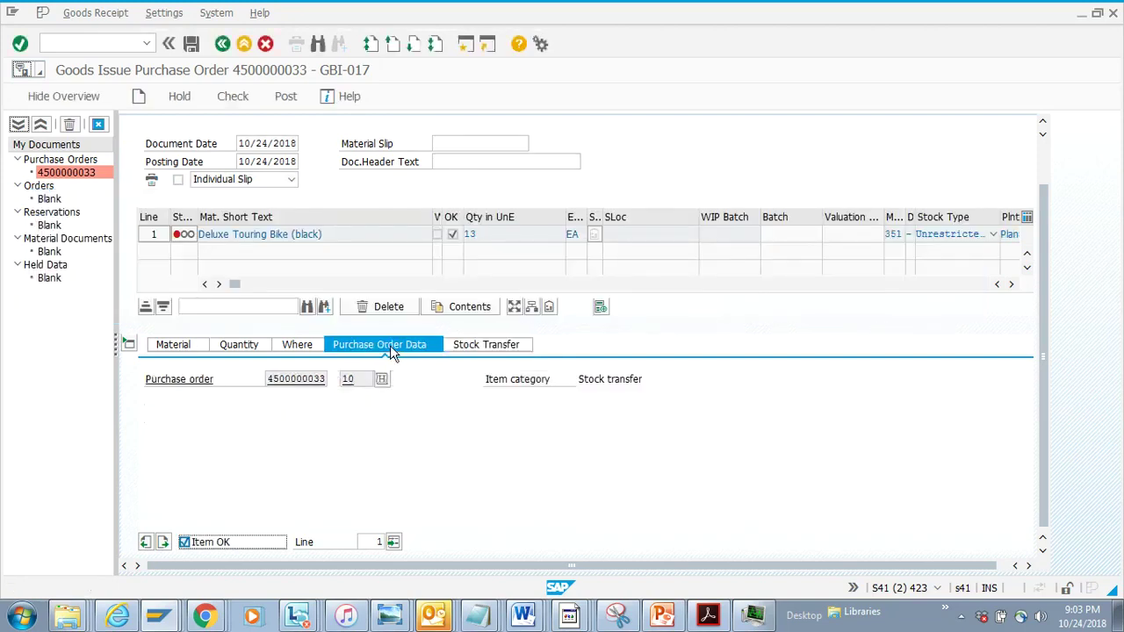
left_click(320, 346)
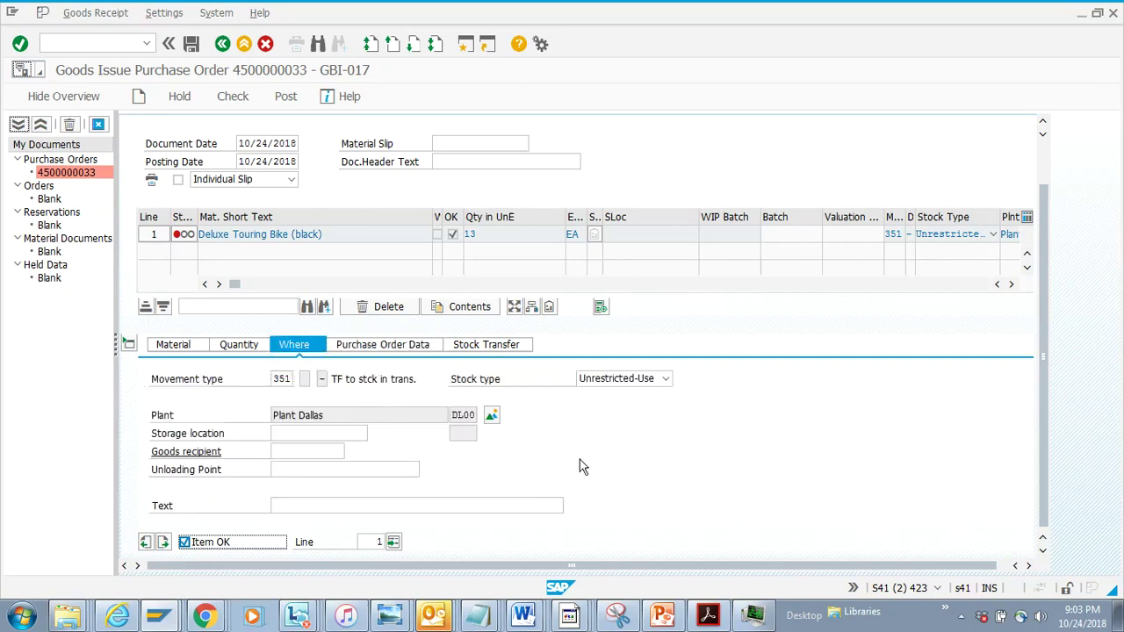
left_click(352, 433)
left_click(373, 433)
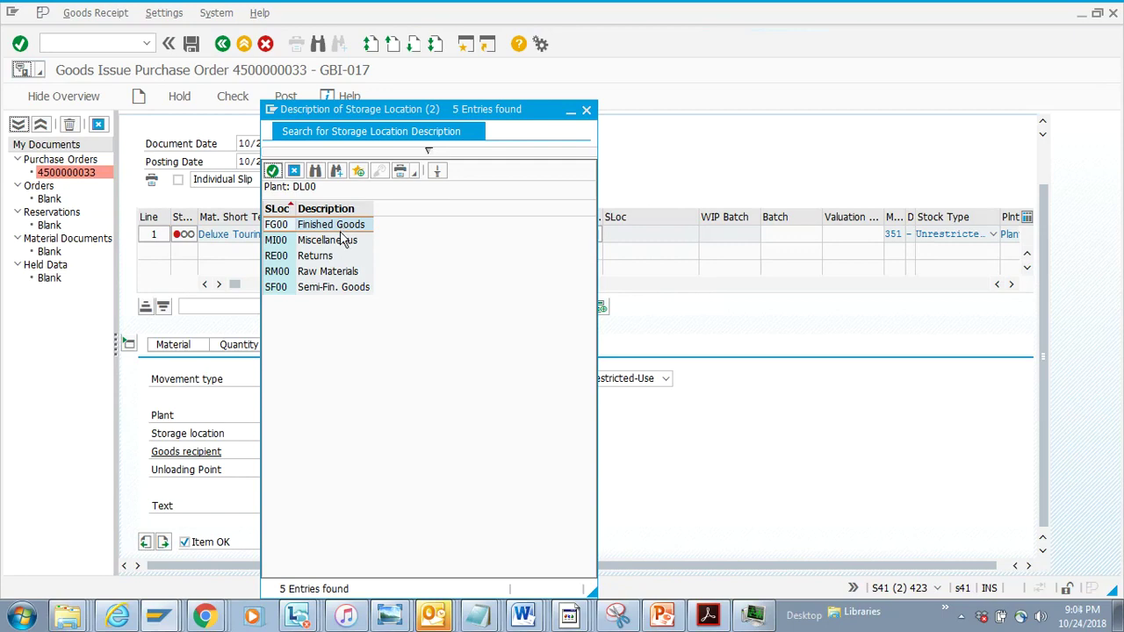
left_click(338, 226)
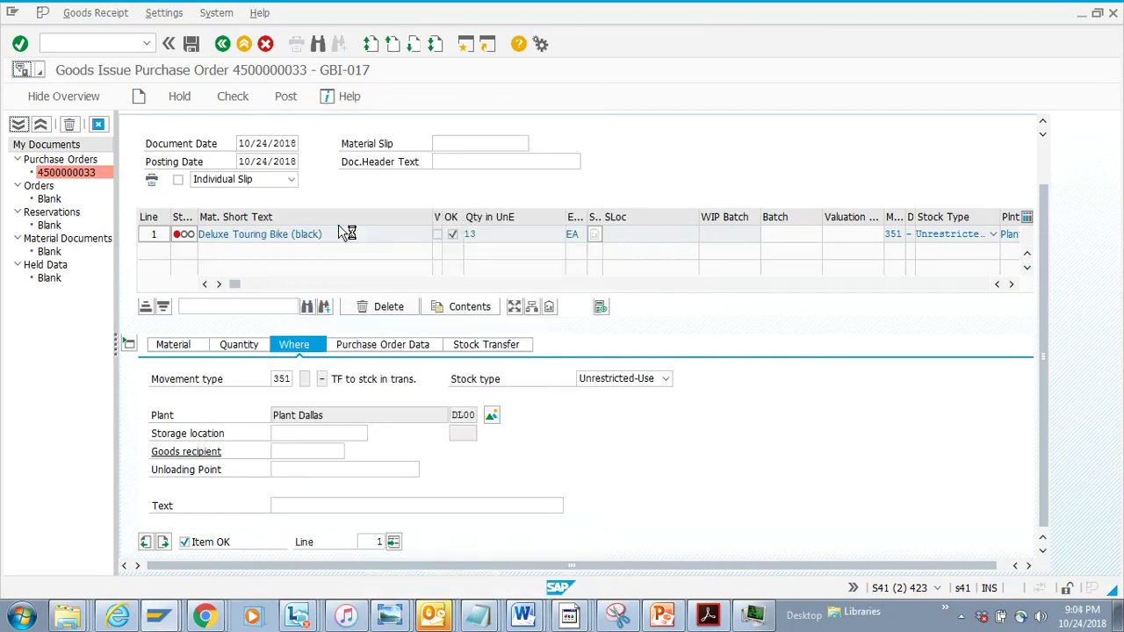
left_click(192, 44)
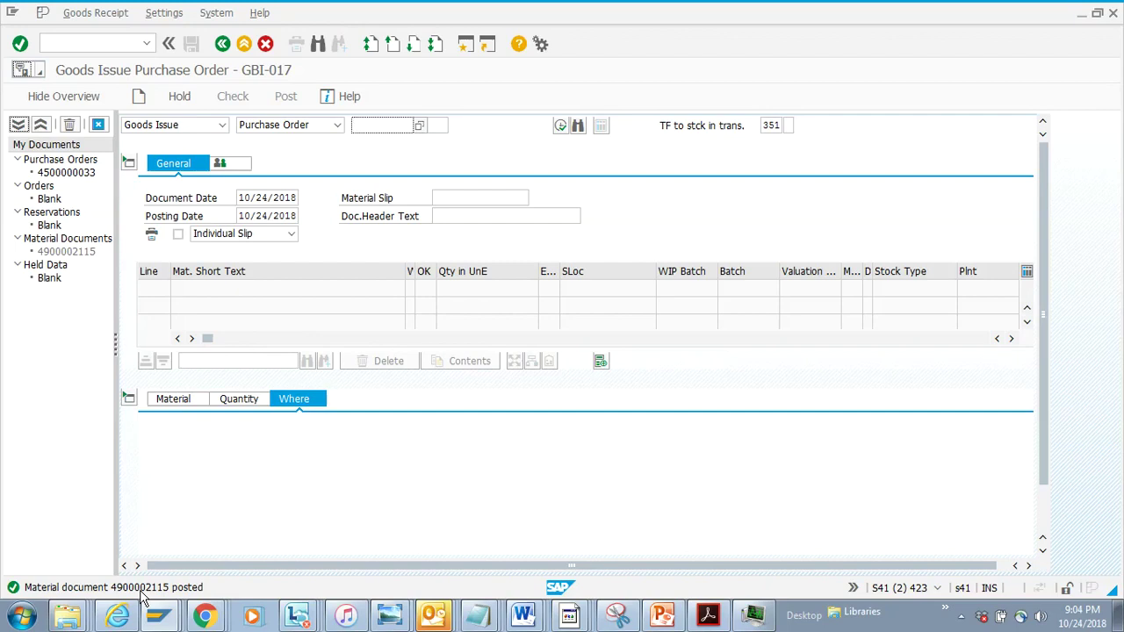
left_click(176, 618)
left_click(194, 553)
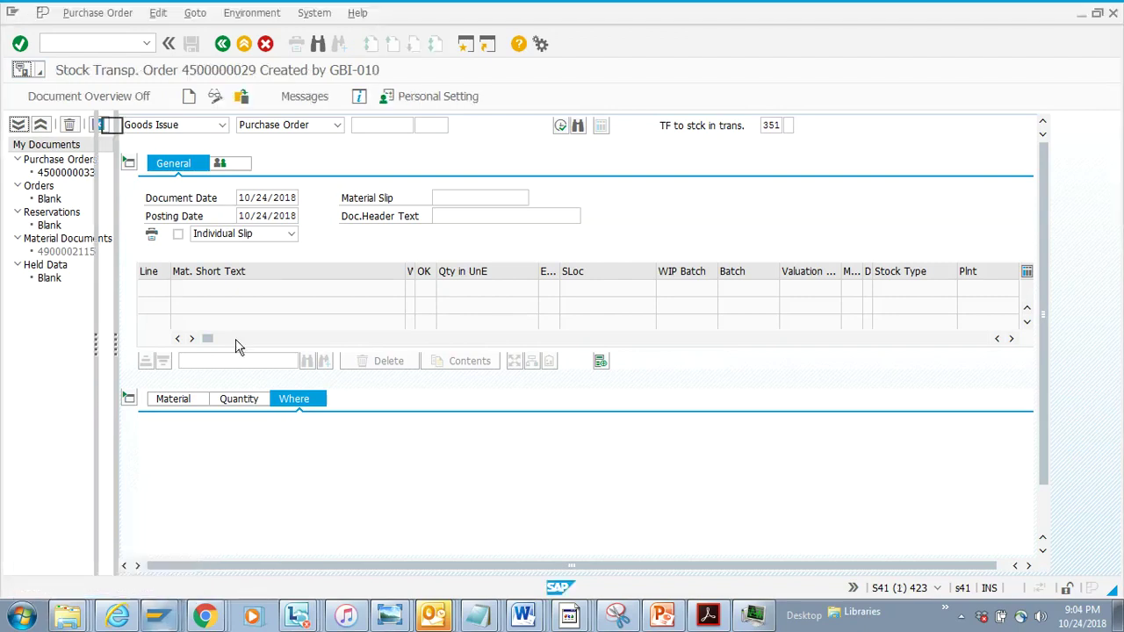
left_click(242, 95)
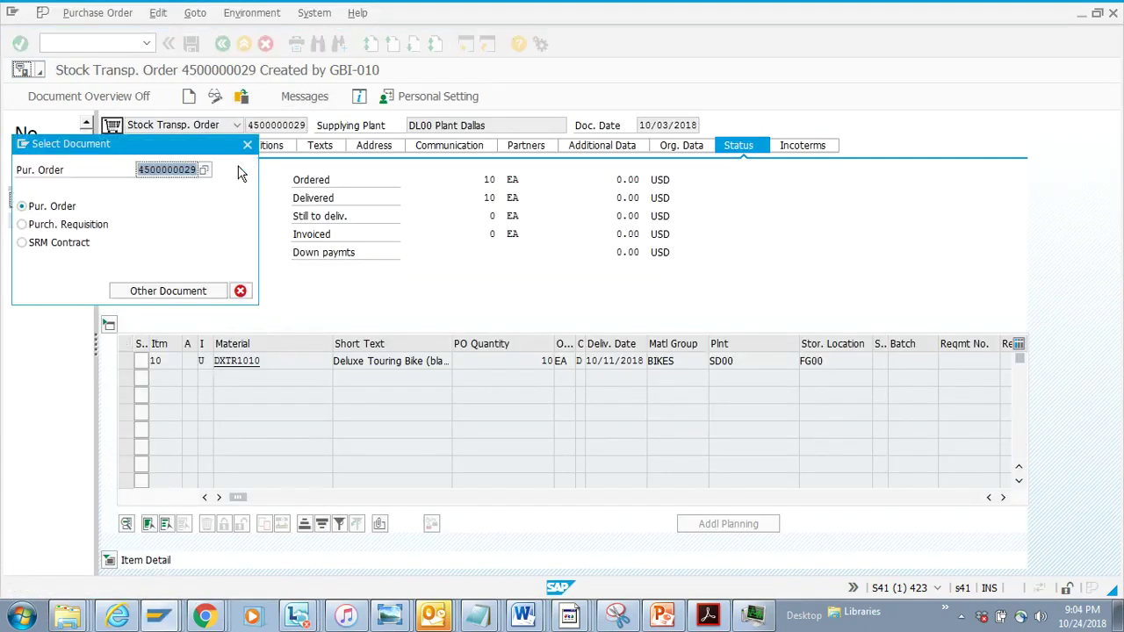
key("BackSpace")
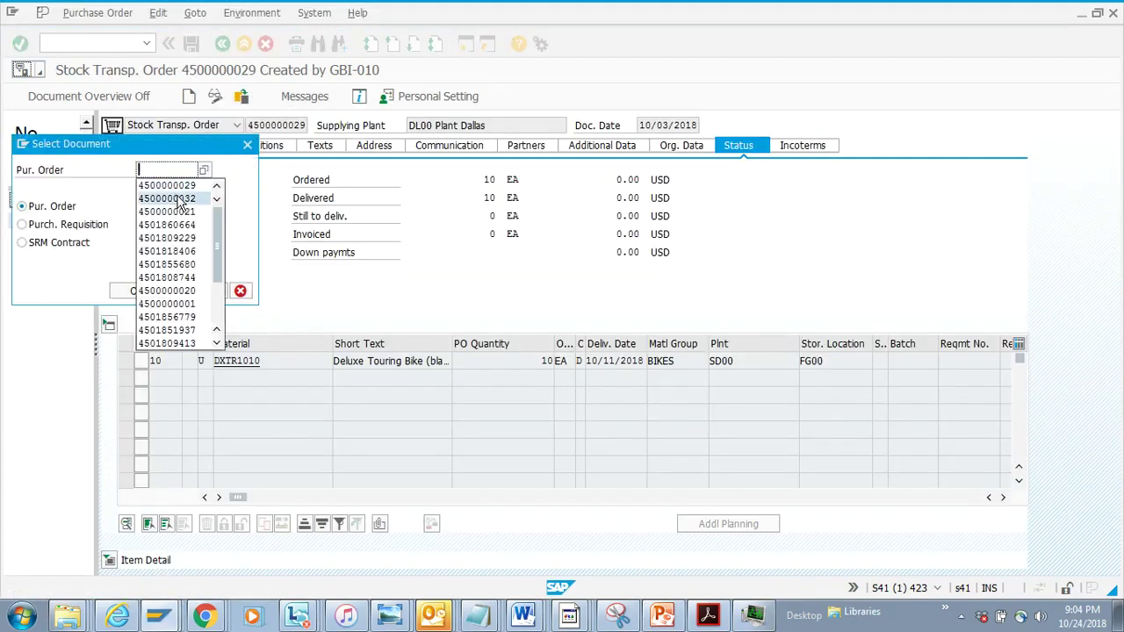
type("450000003")
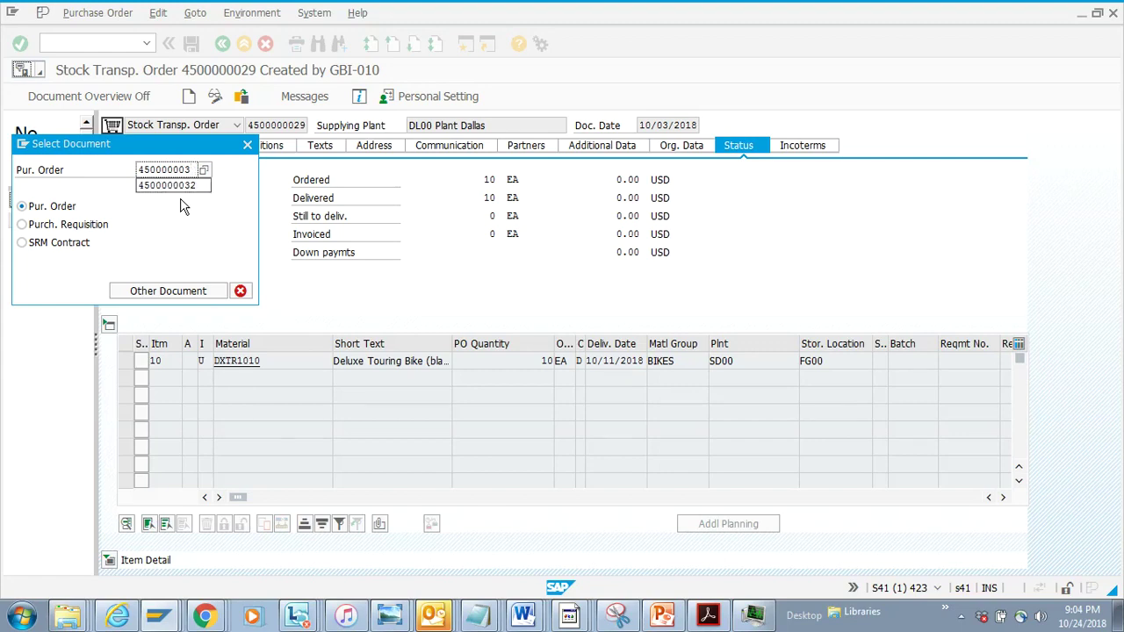
type("3")
key("Return")
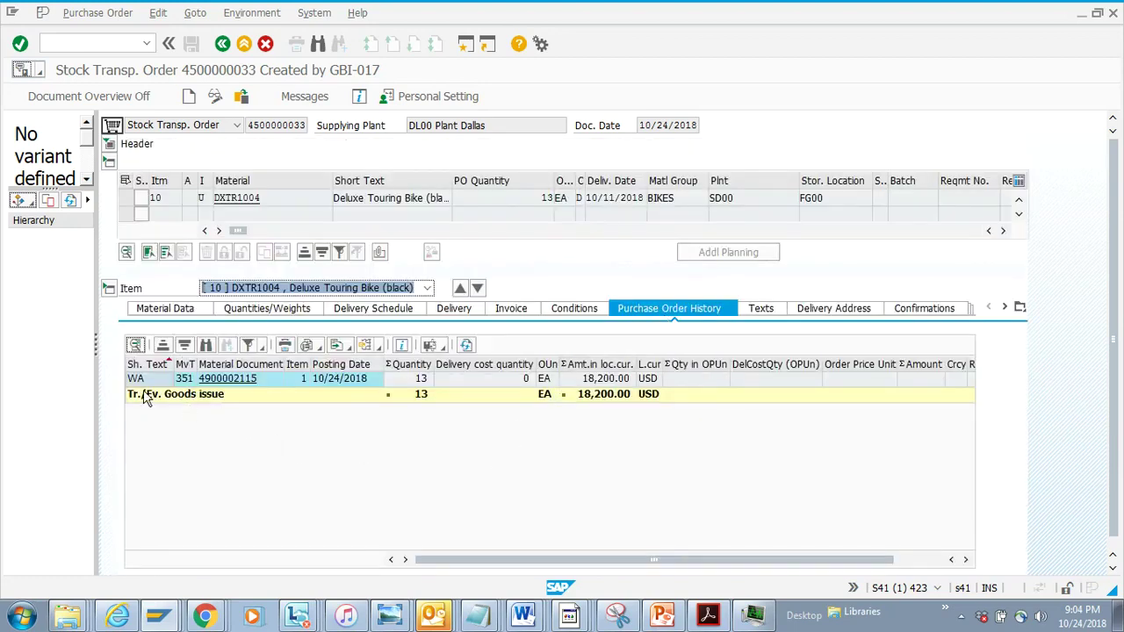
left_click(186, 387)
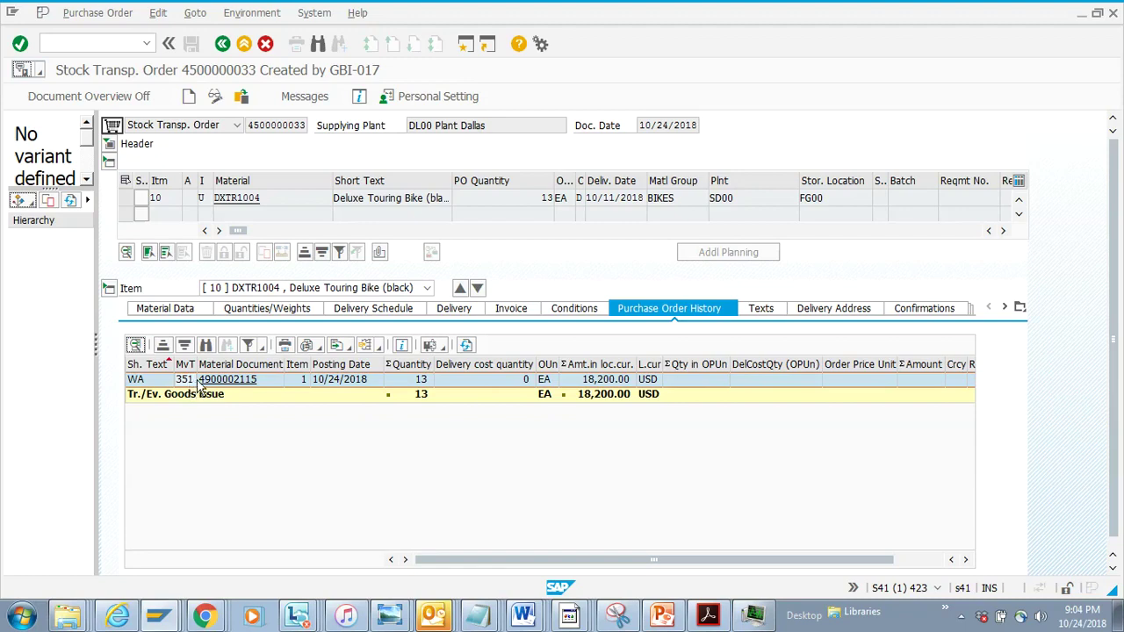
left_click(219, 383)
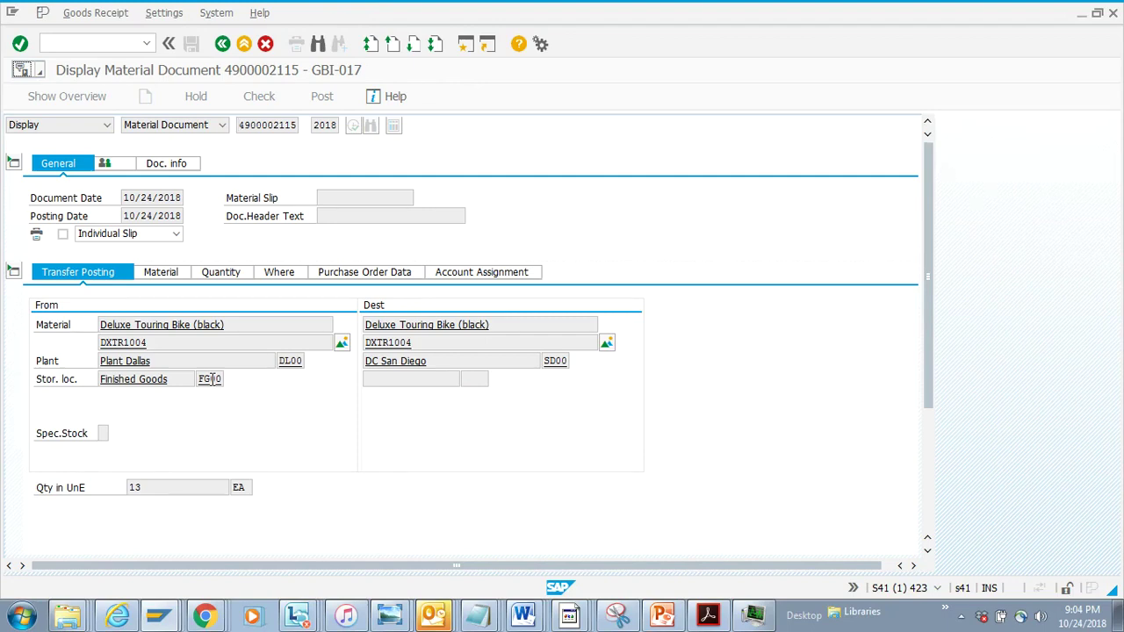
left_click(223, 43)
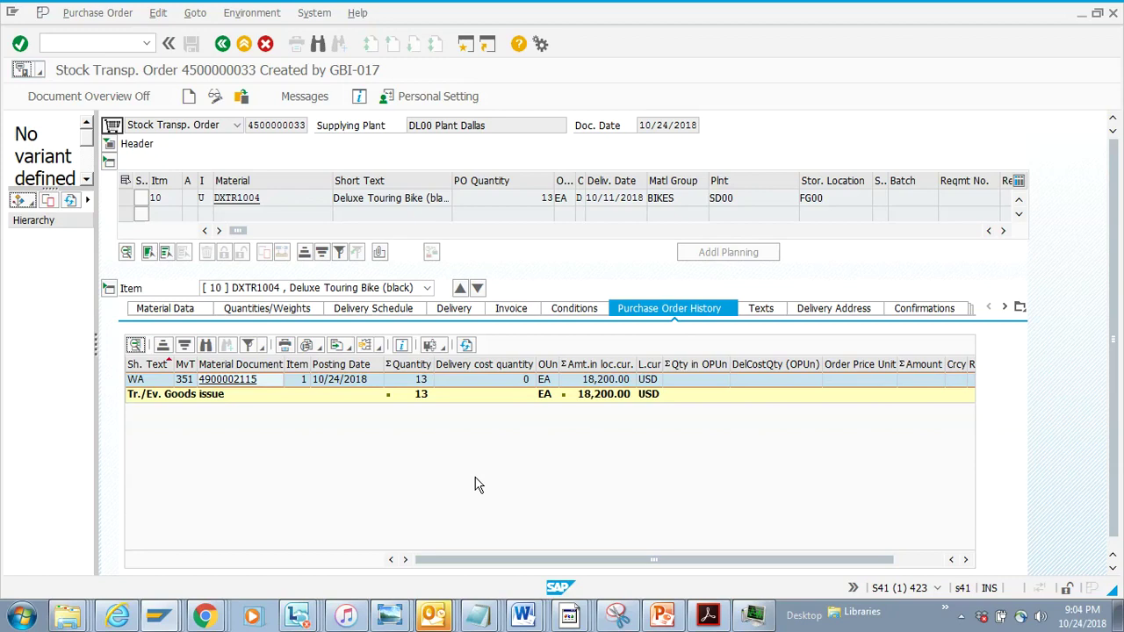
key("alt+Tab")
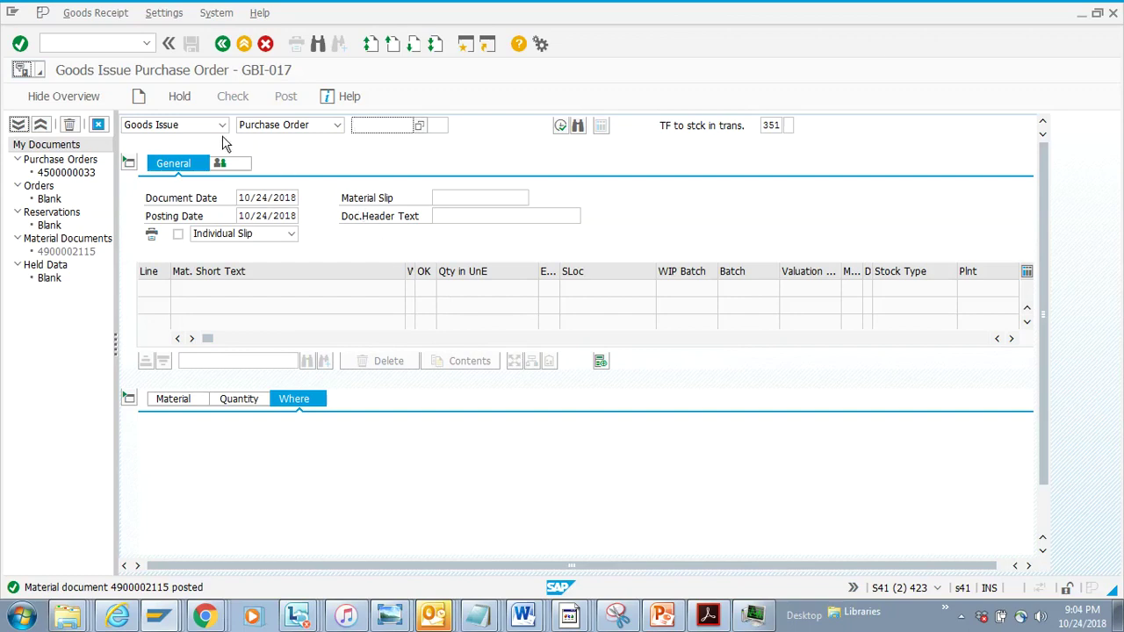
left_click(115, 48)
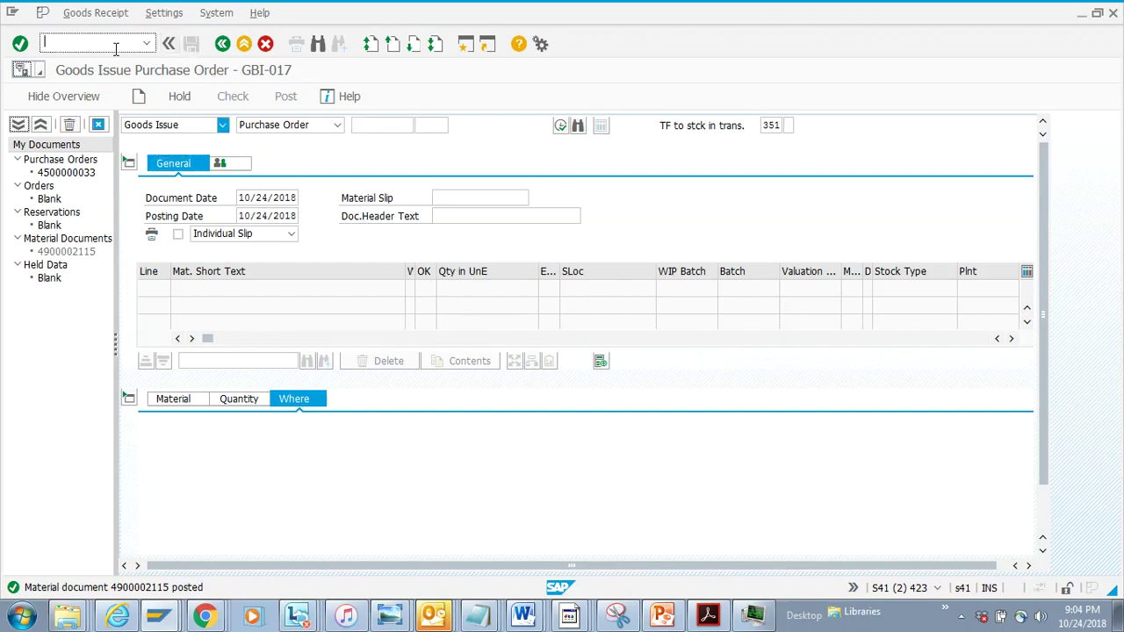
type("/nmigo")
key("Return")
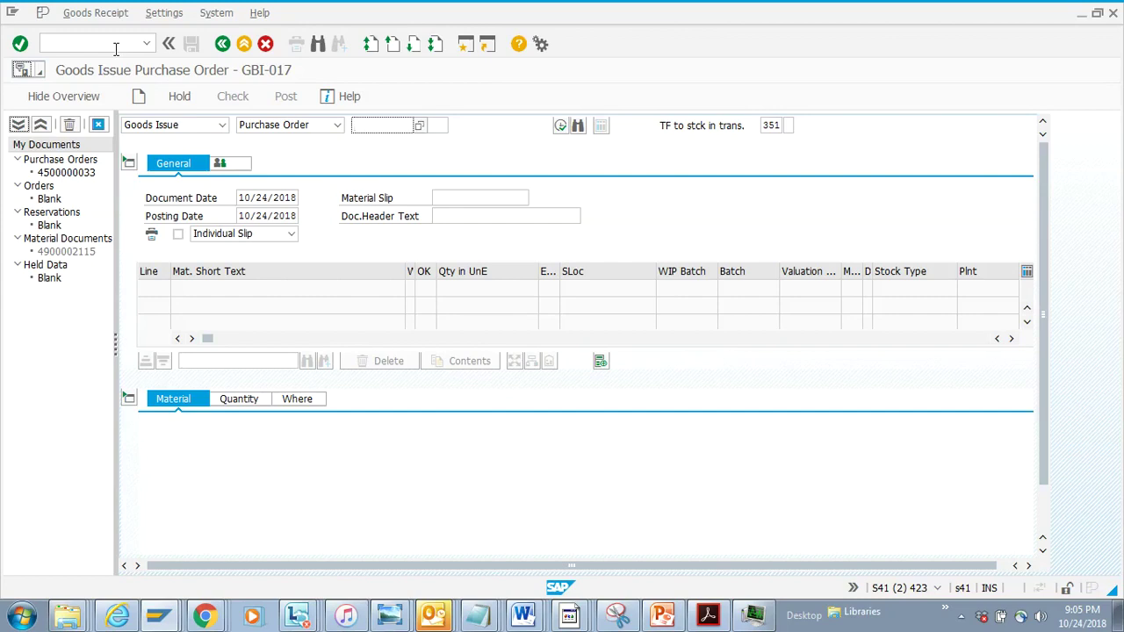
left_click(219, 125)
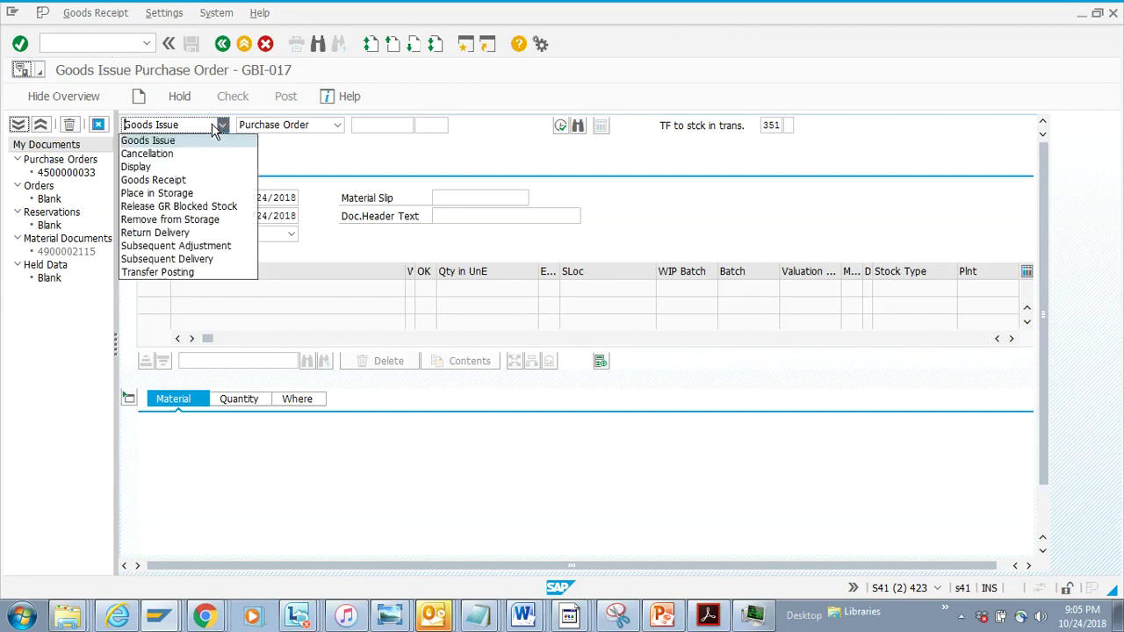
left_click(206, 181)
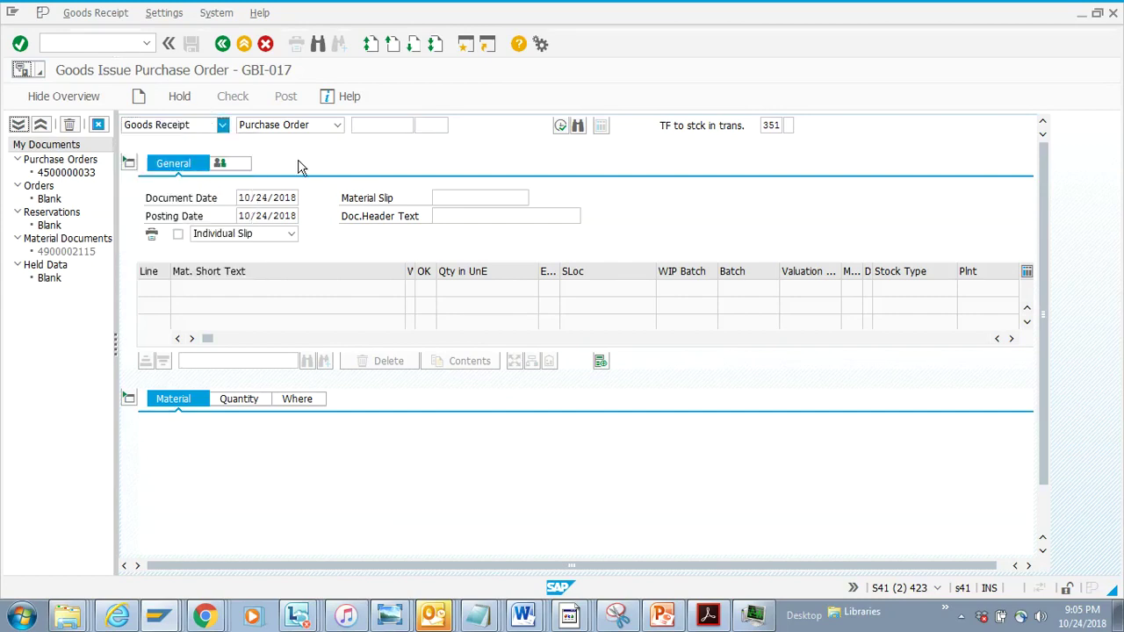
left_click(367, 125)
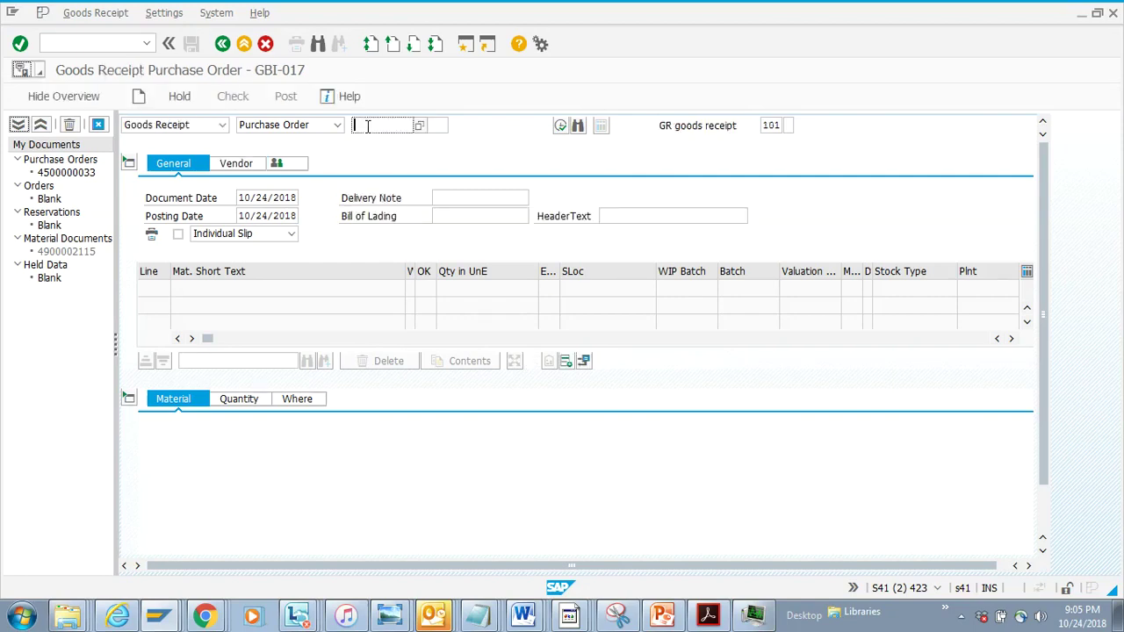
key("ctrl+v")
key("BackSpace")
key("BackSpace")
type("33")
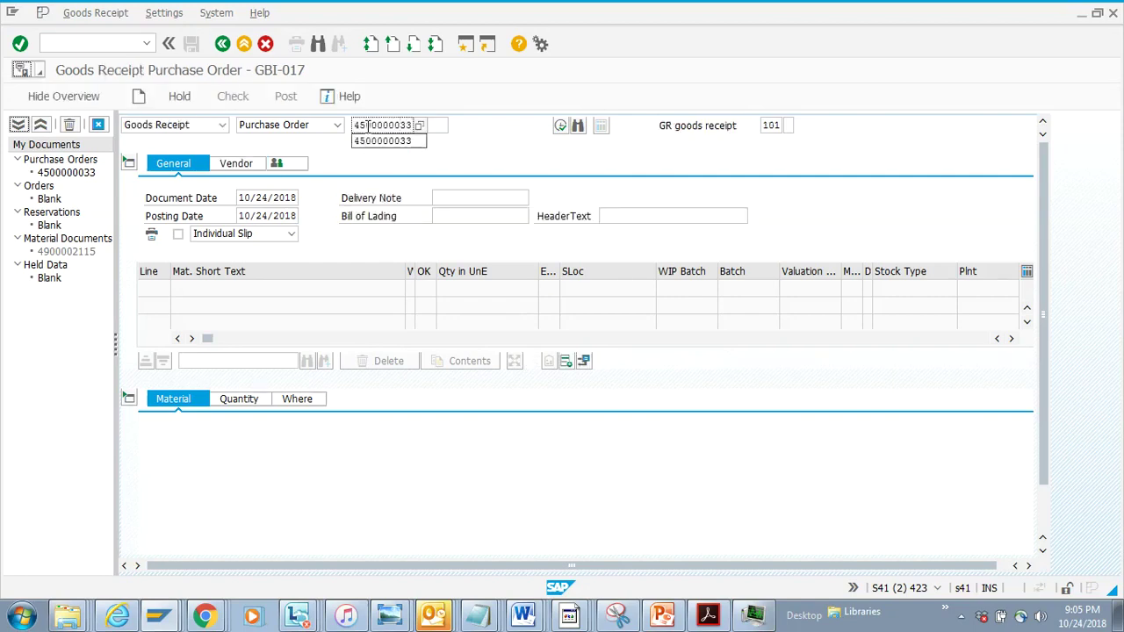
key("Return")
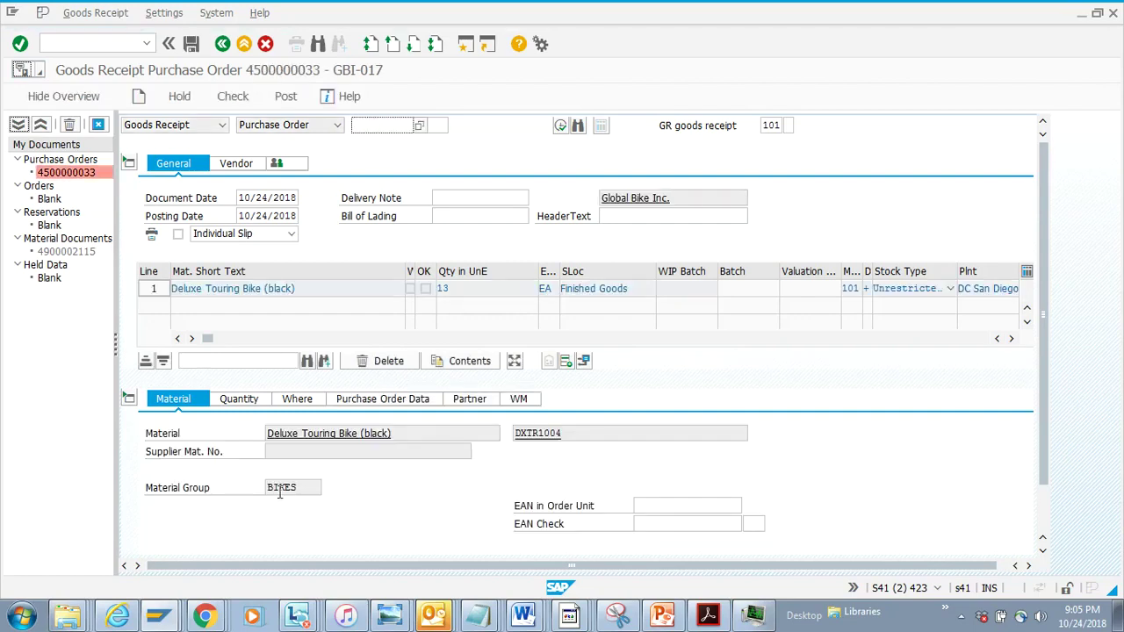
Change the receipt quantity from 13 to 6, mark the item OK, and post.
left_click(241, 398)
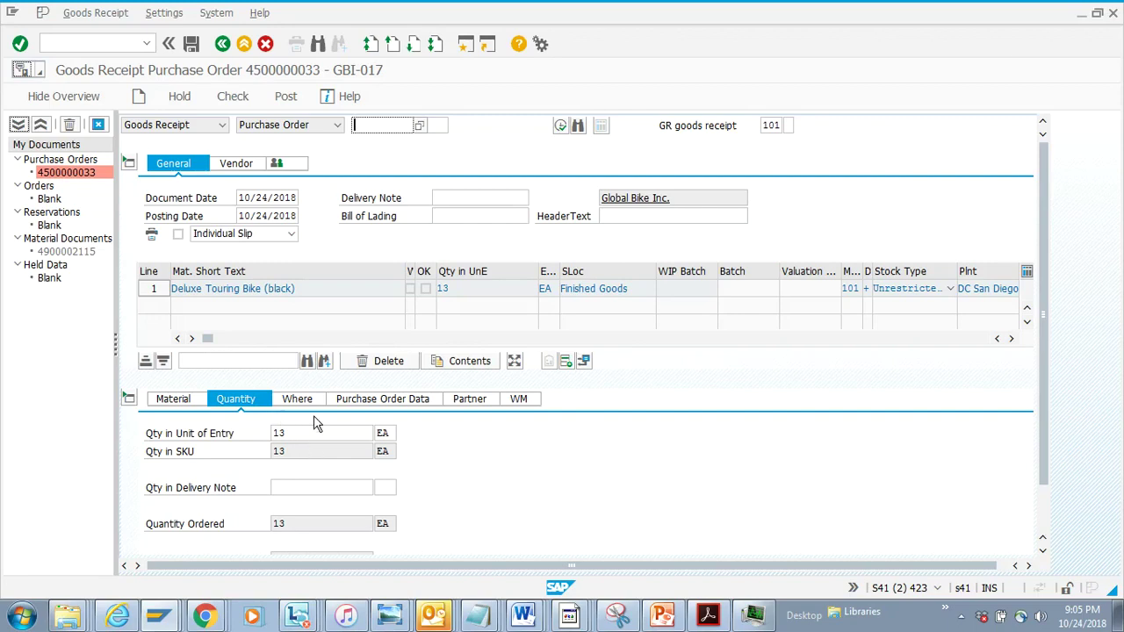
left_click_drag(308, 433, 237, 426)
type("6")
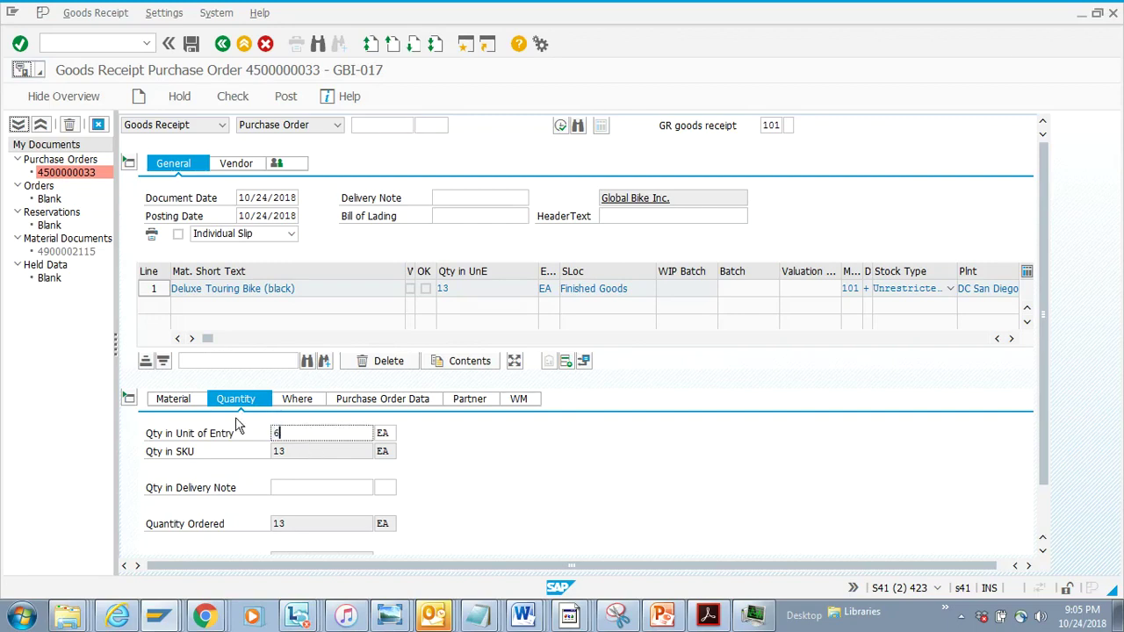
left_click_drag(1039, 474, 1036, 536)
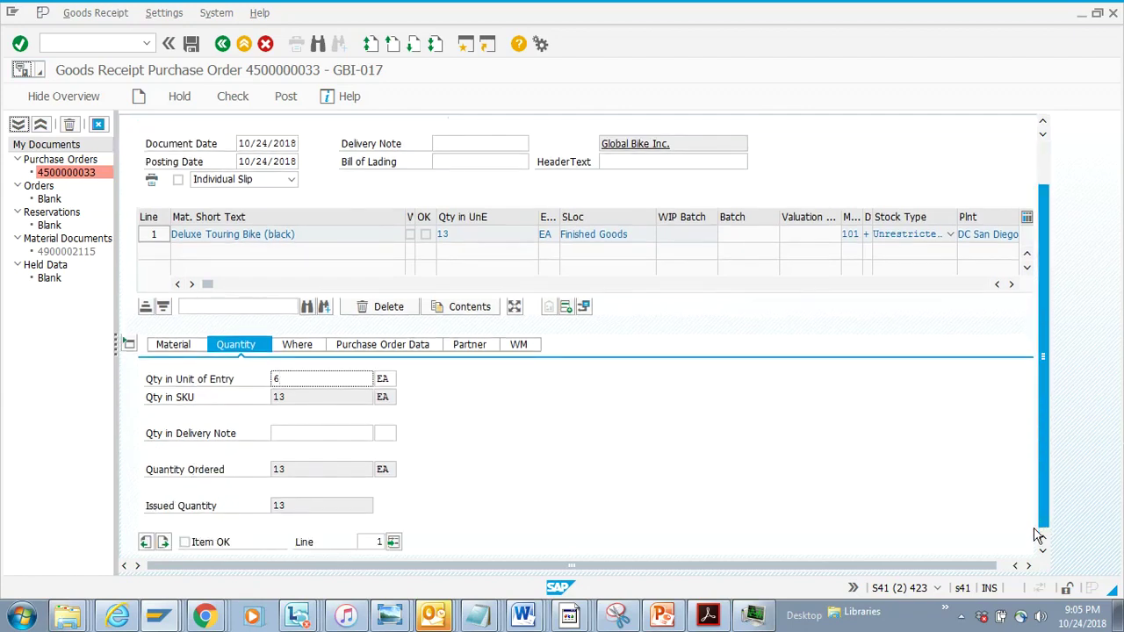
left_click(188, 540)
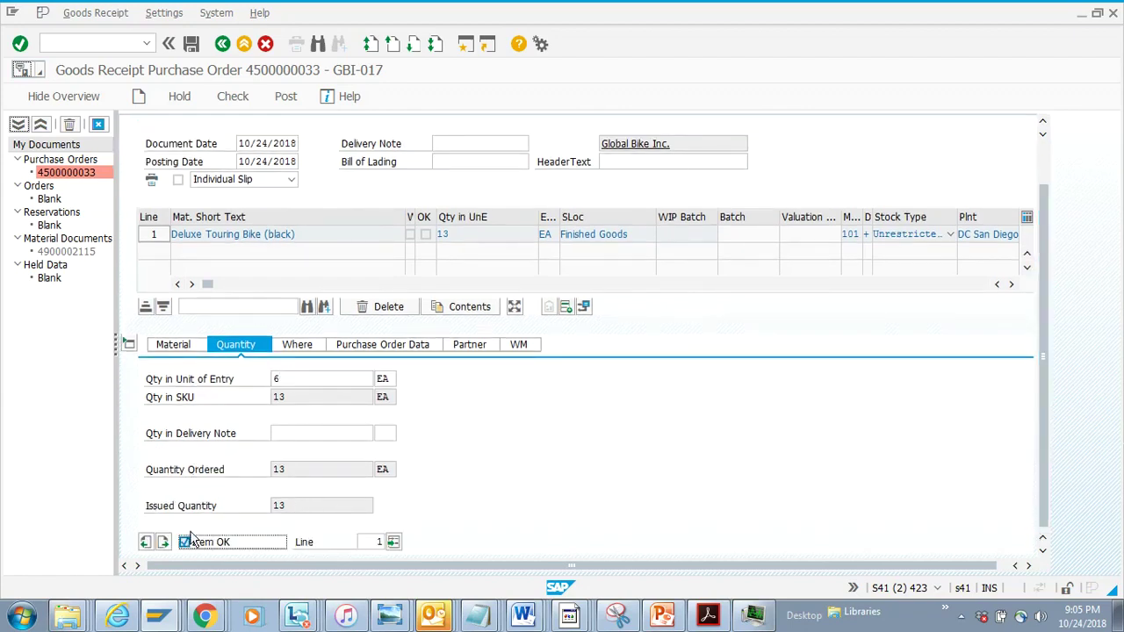
left_click(313, 348)
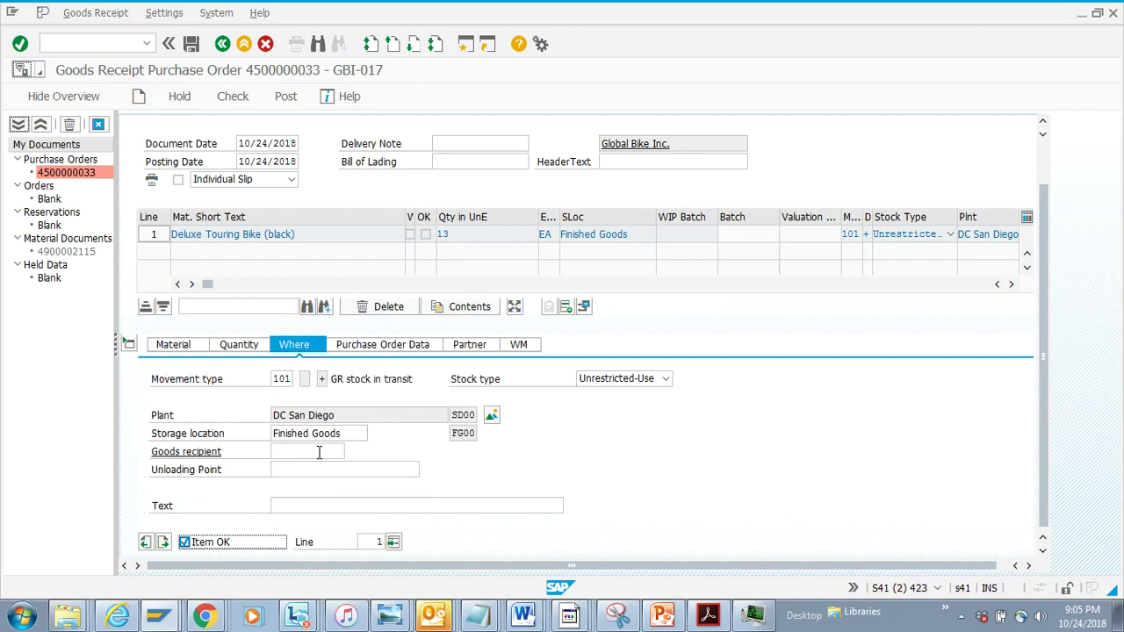
left_click(353, 433)
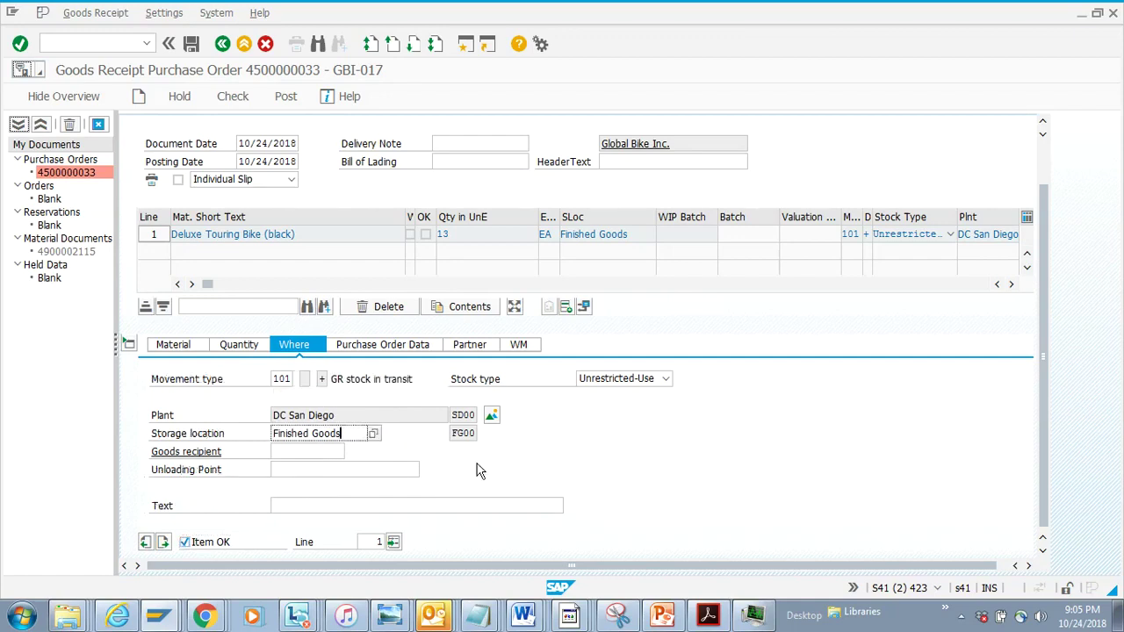
left_click(192, 44)
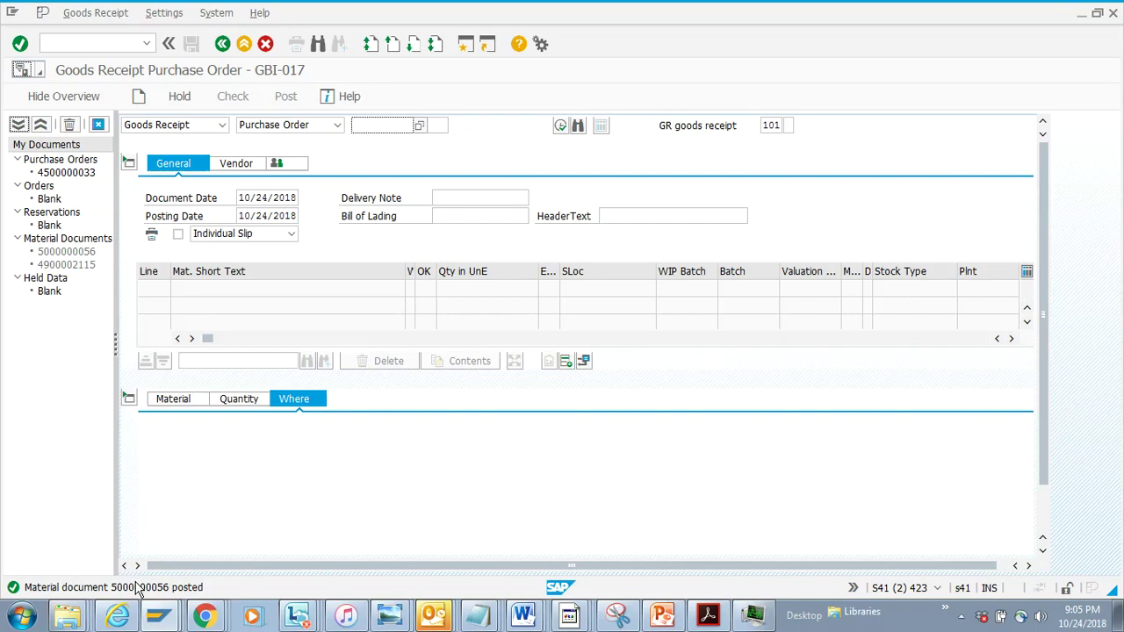
key("alt+Tab")
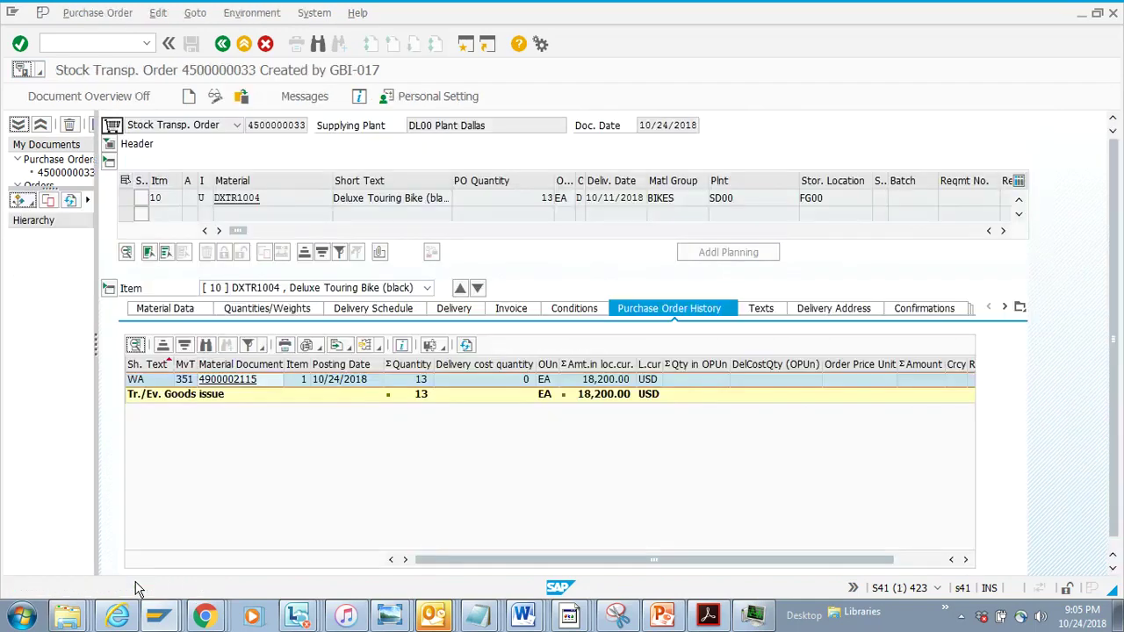
left_click(240, 95)
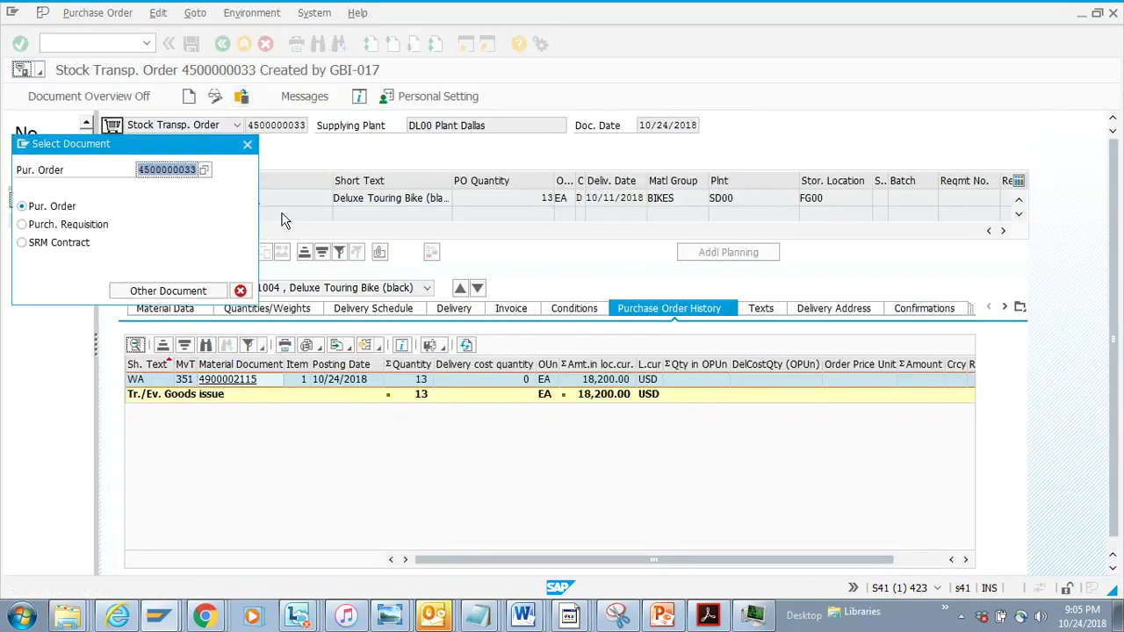
key("Return")
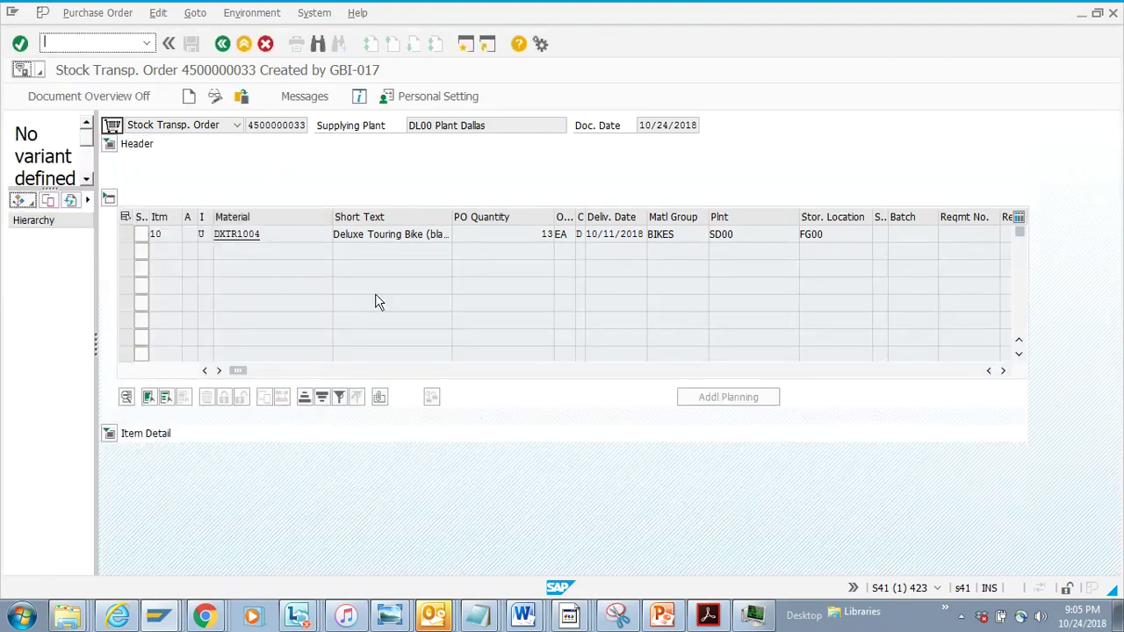
left_click(109, 434)
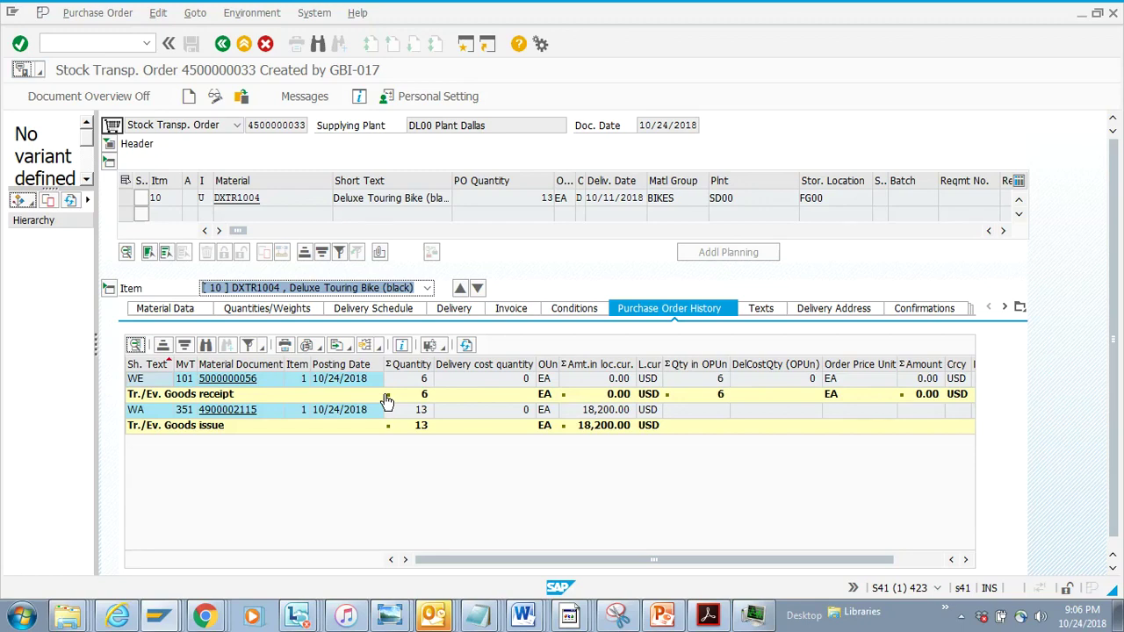
Bring the goods receipt window back to the front, keeping Goods Receipt as the action.
left_click(204, 615)
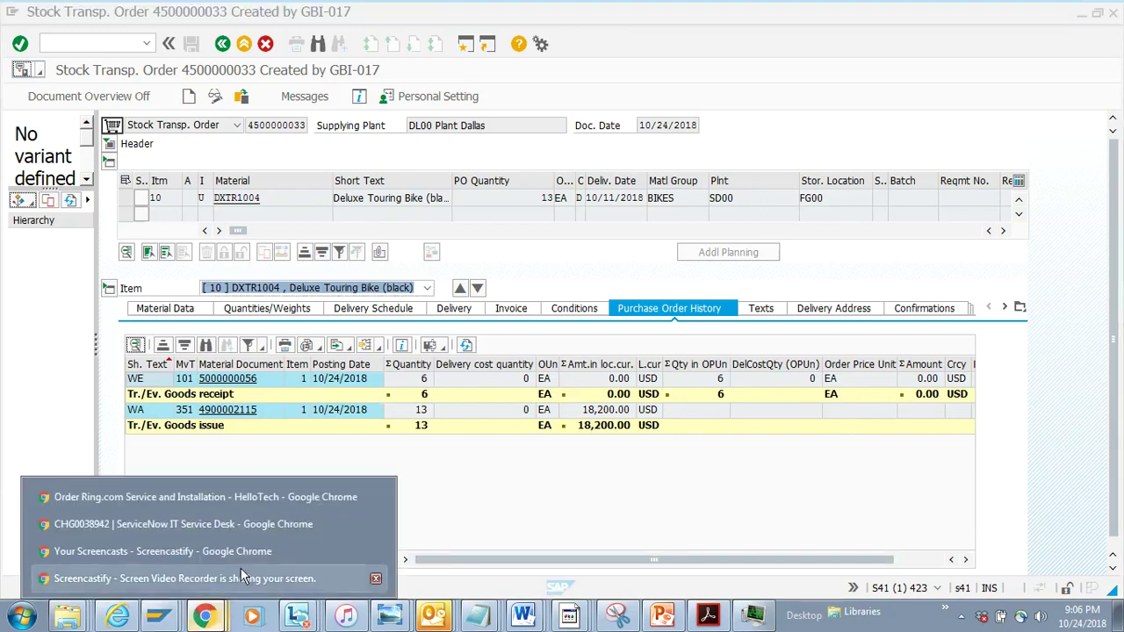
left_click(561, 446)
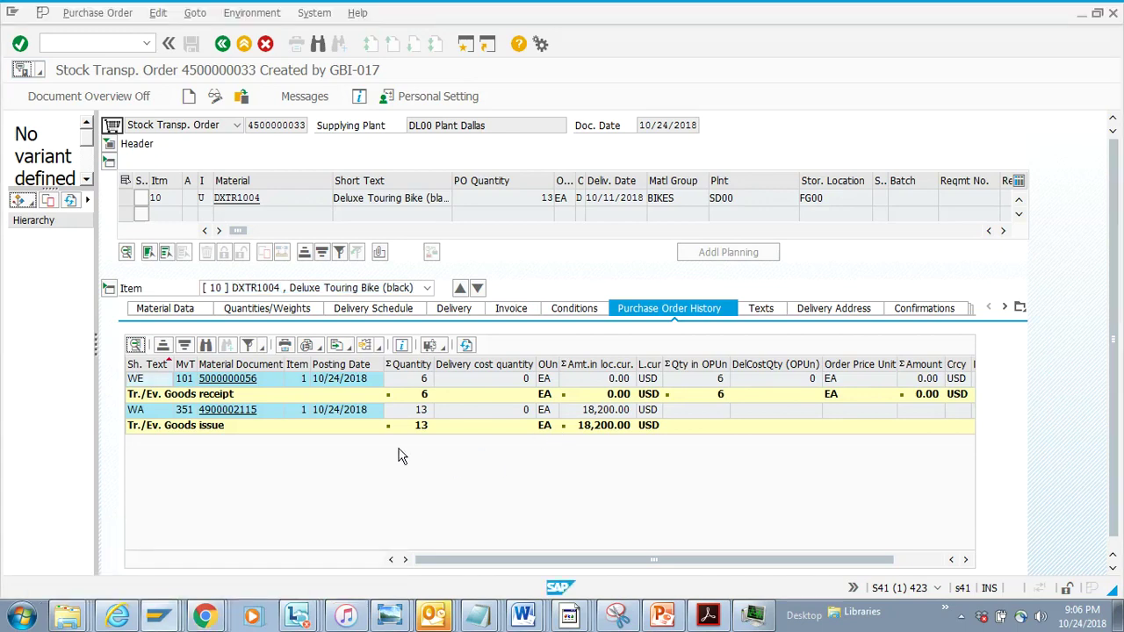
left_click(165, 617)
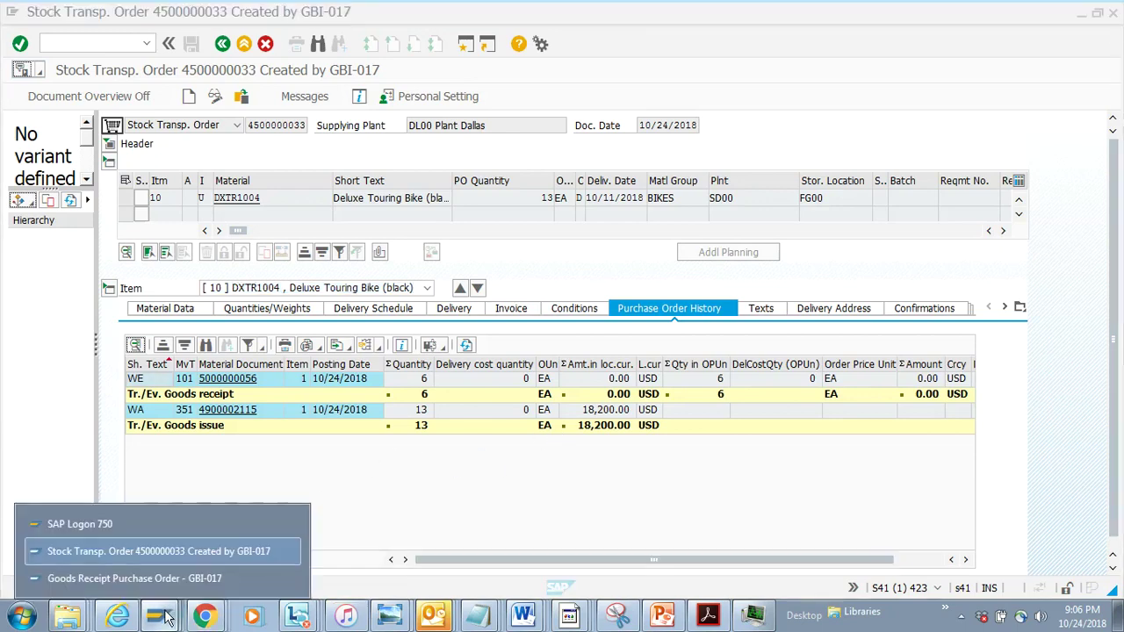
left_click(192, 577)
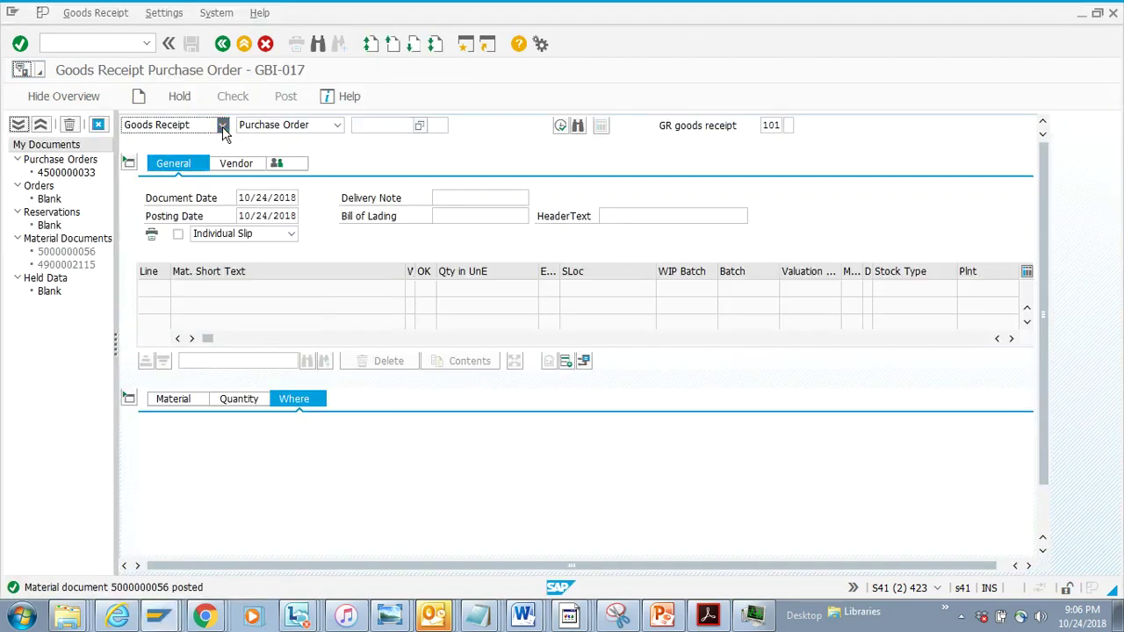
left_click(224, 129)
left_click(215, 140)
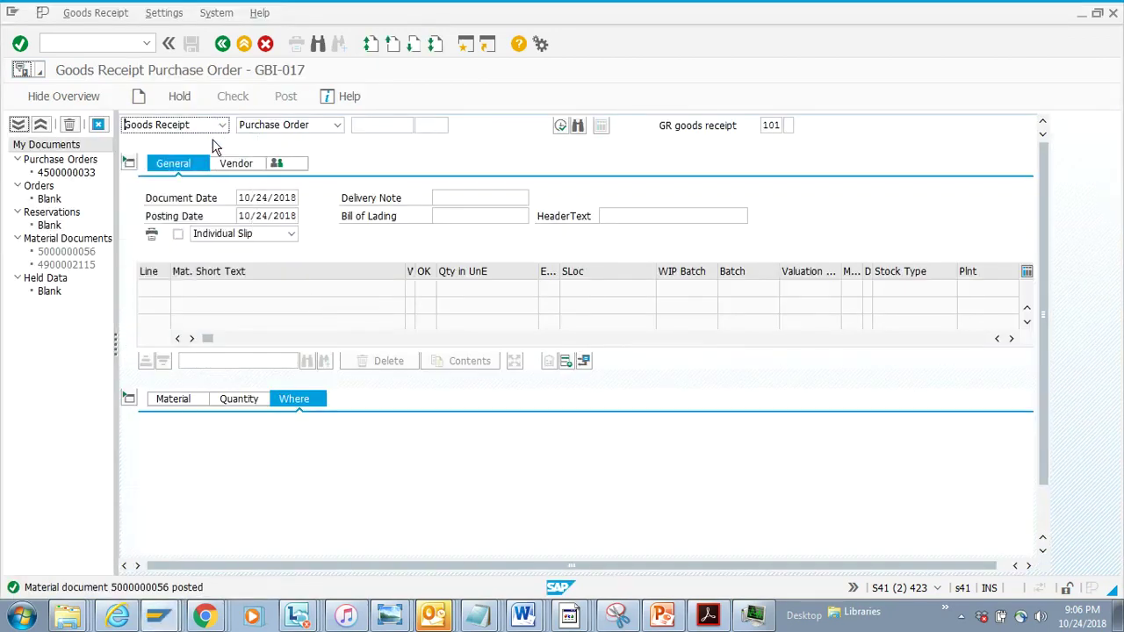
left_click(337, 125)
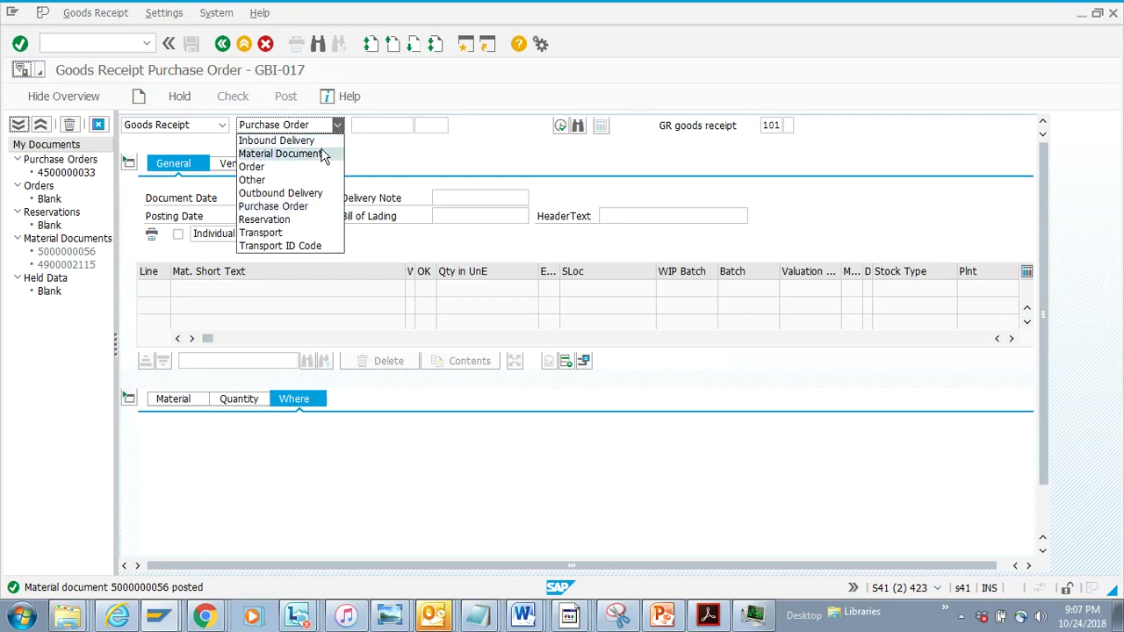
left_click(323, 155)
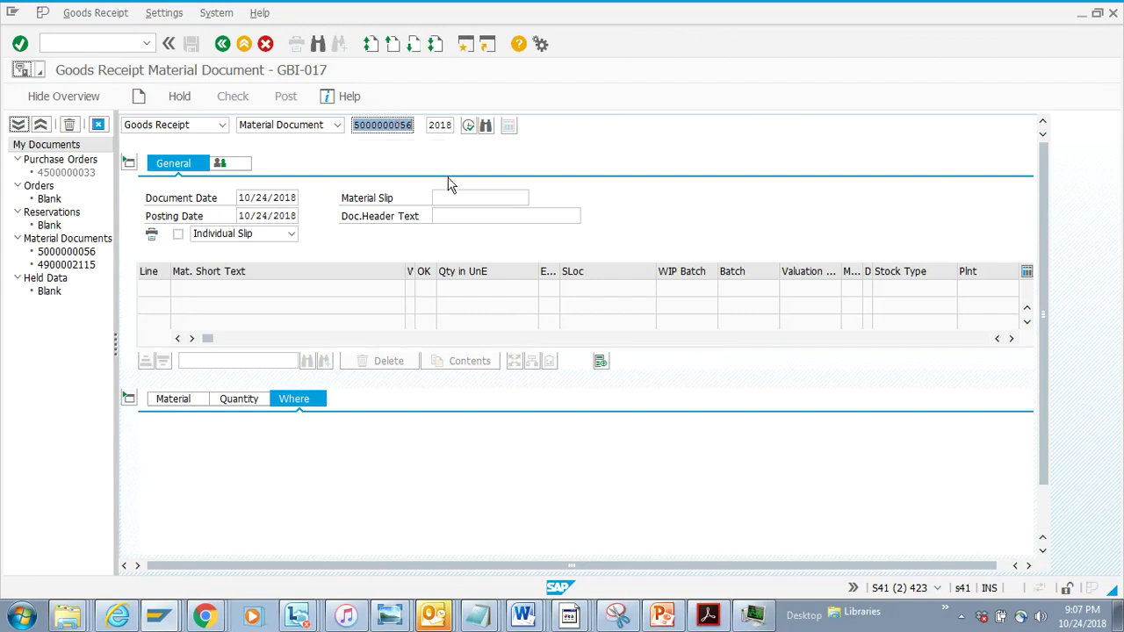
left_click(470, 126)
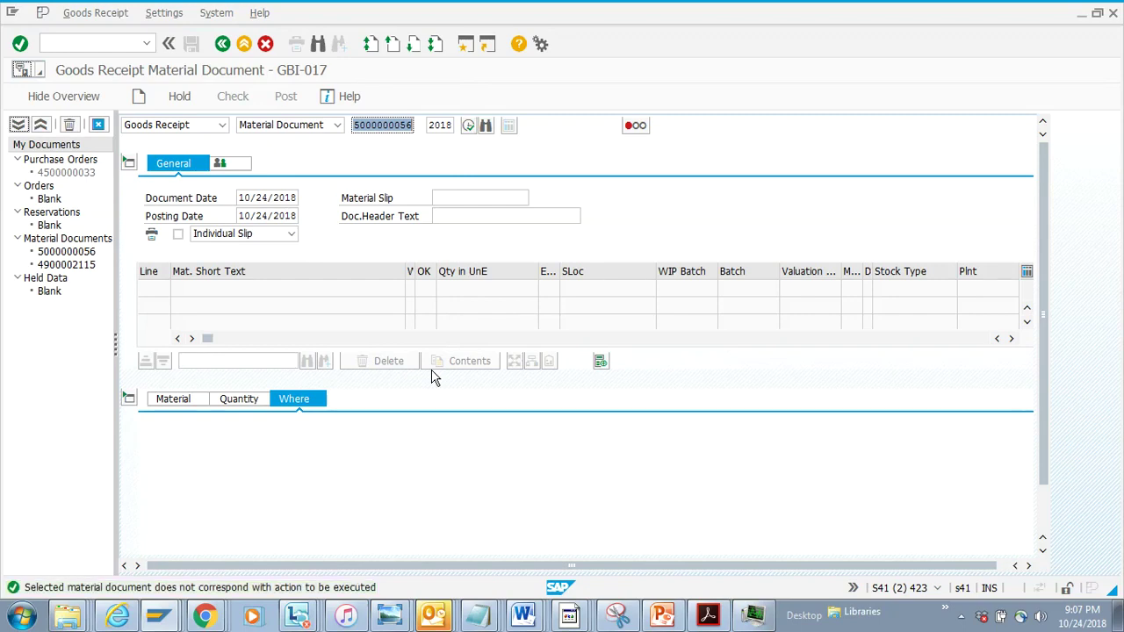
left_click(223, 125)
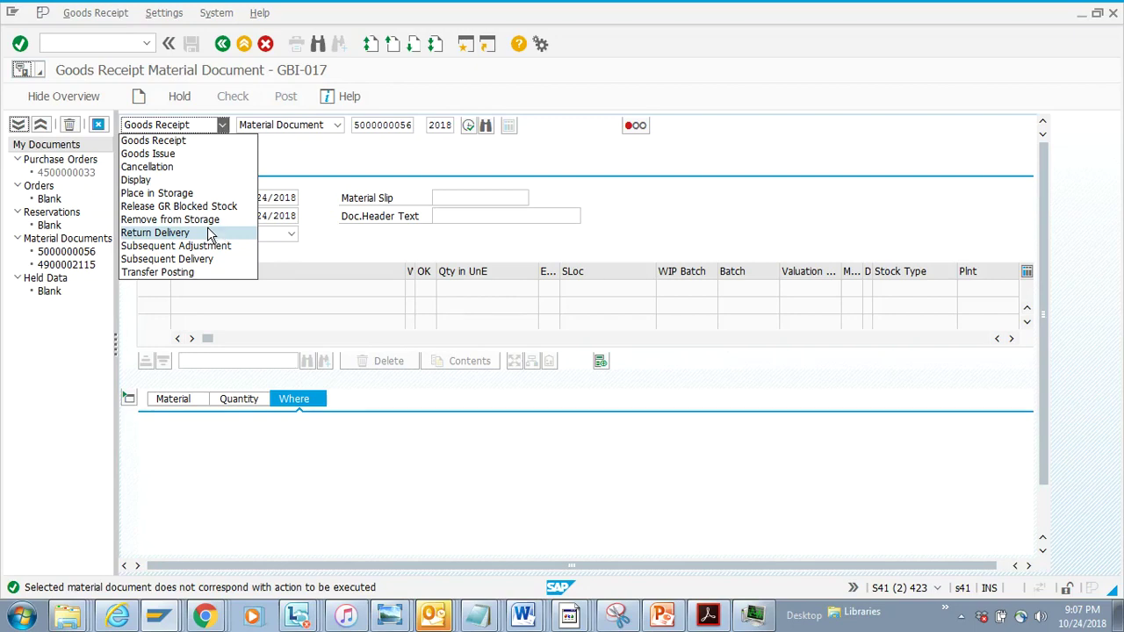
left_click(156, 233)
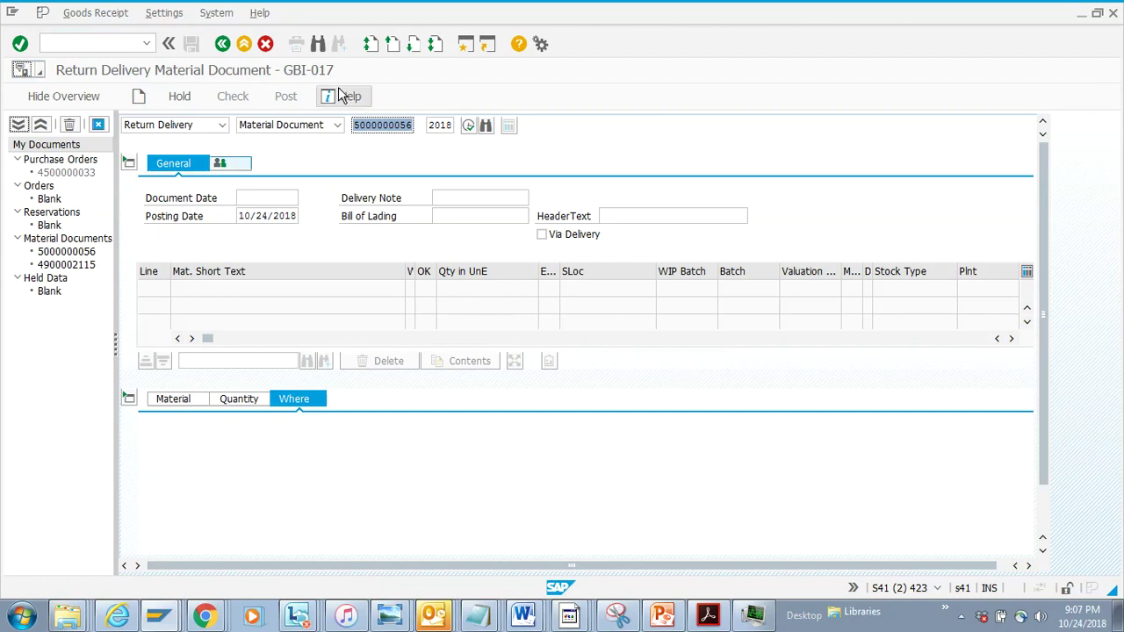
key("Return")
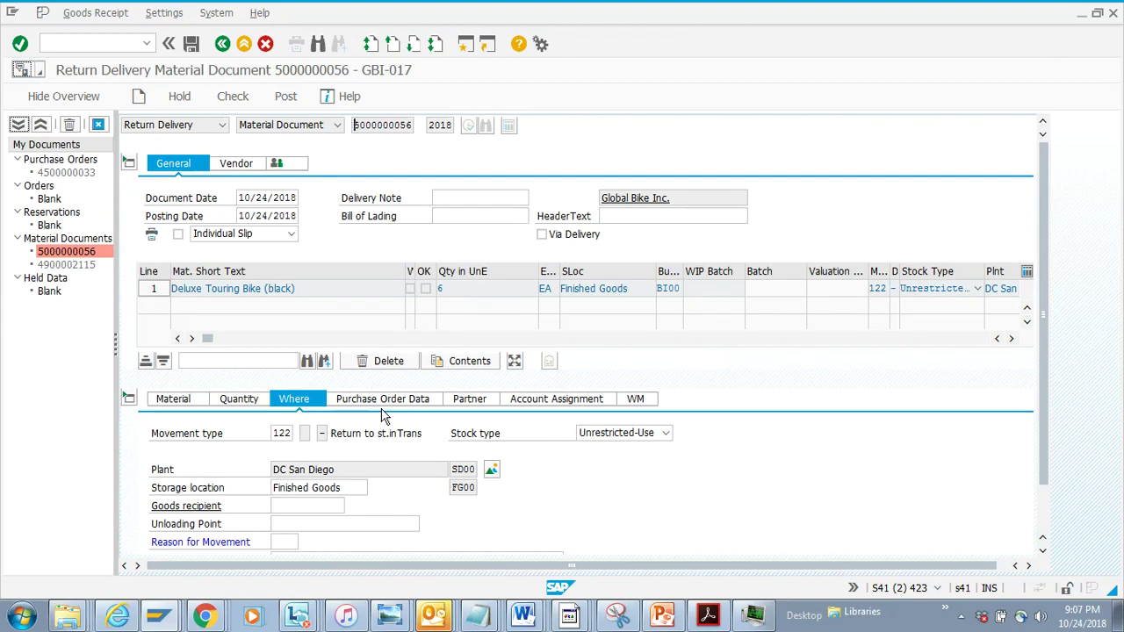
double_click(281, 434)
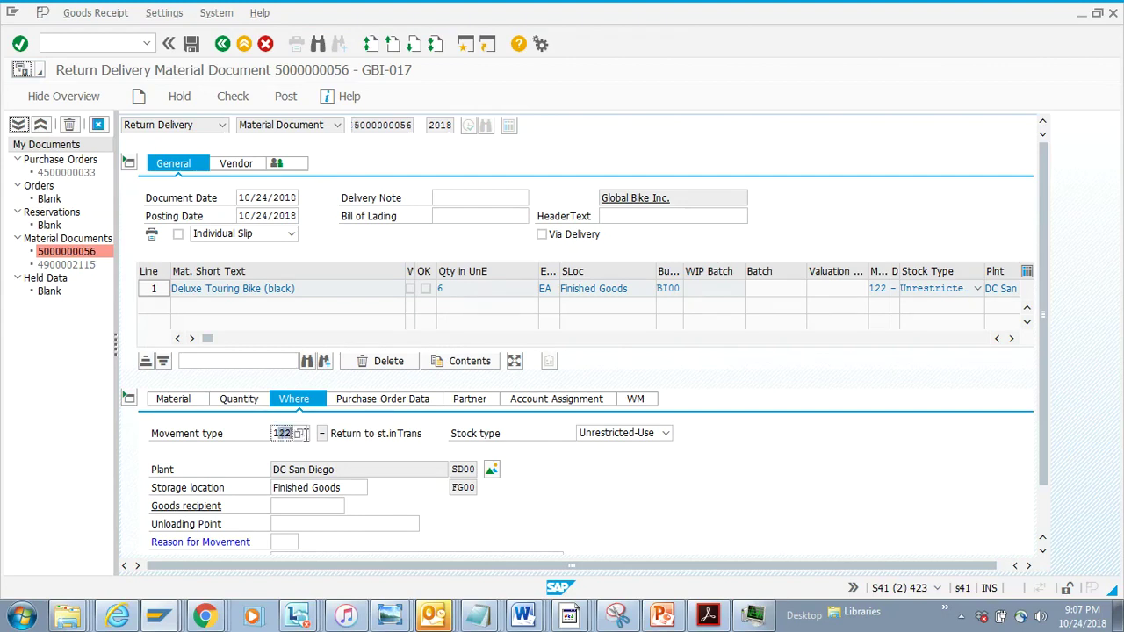
type("102")
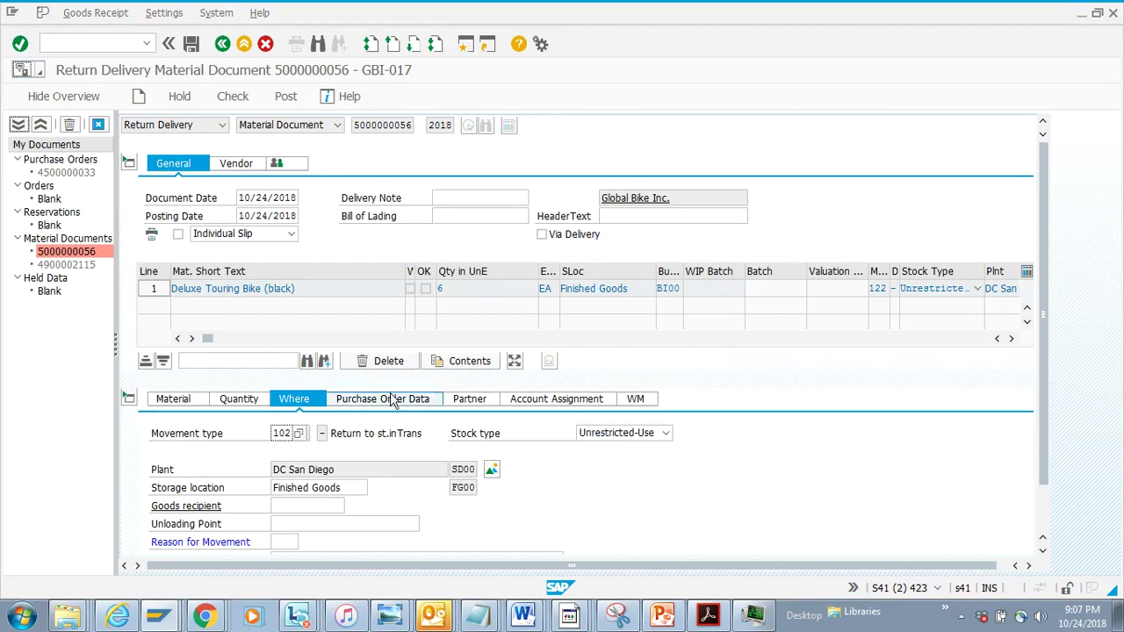
left_click(242, 401)
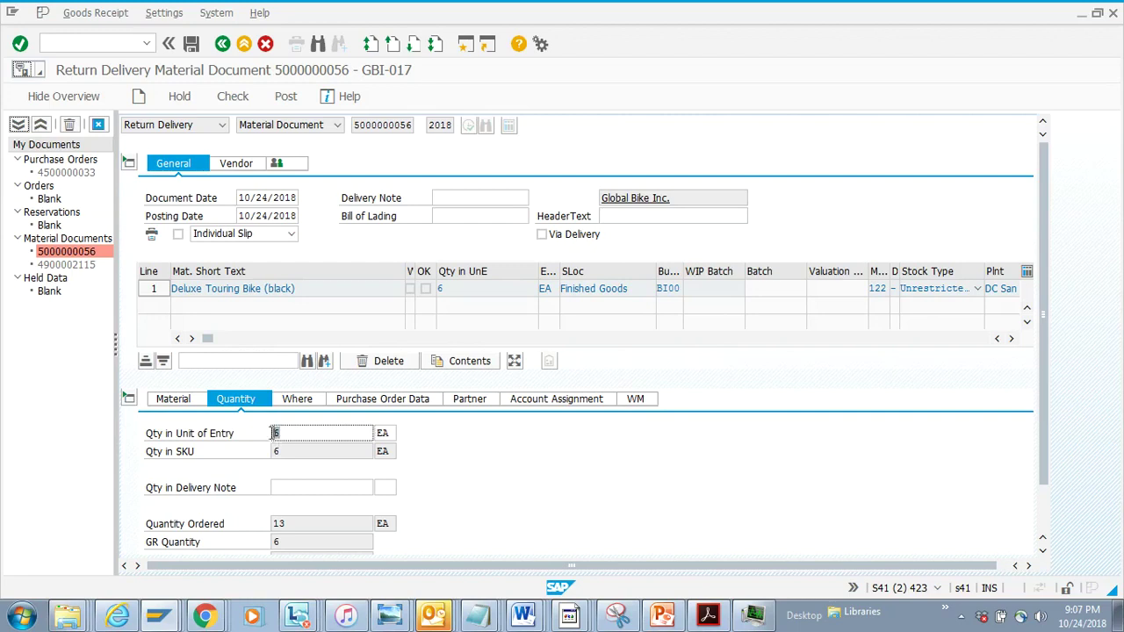
type("3")
key("Return")
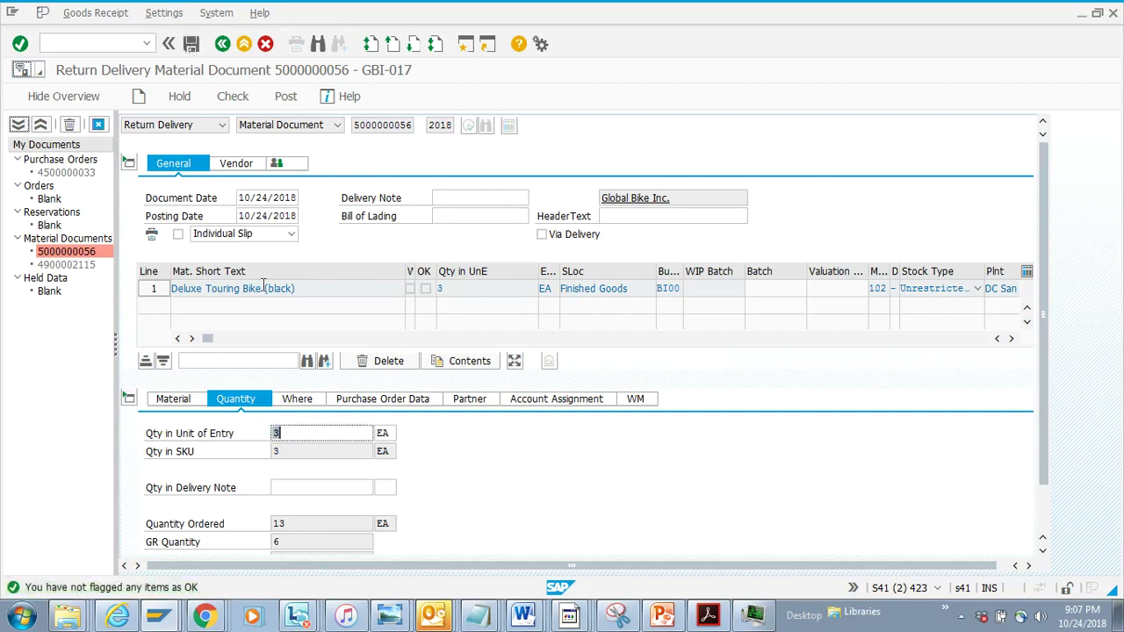
scroll(1043, 447, "down", 2)
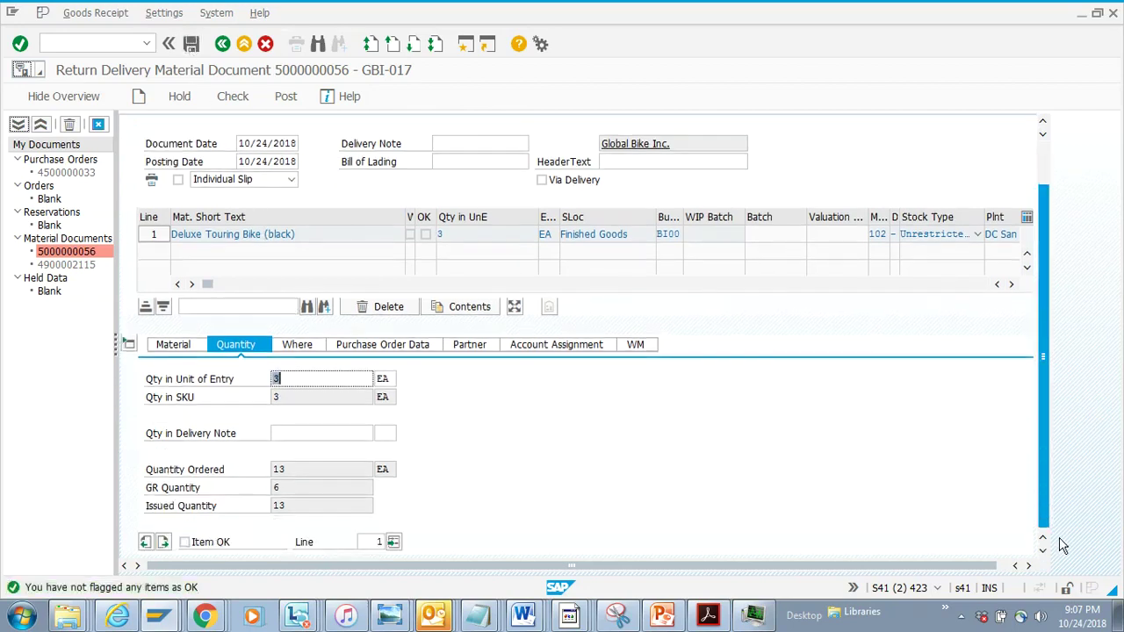
left_click(189, 546)
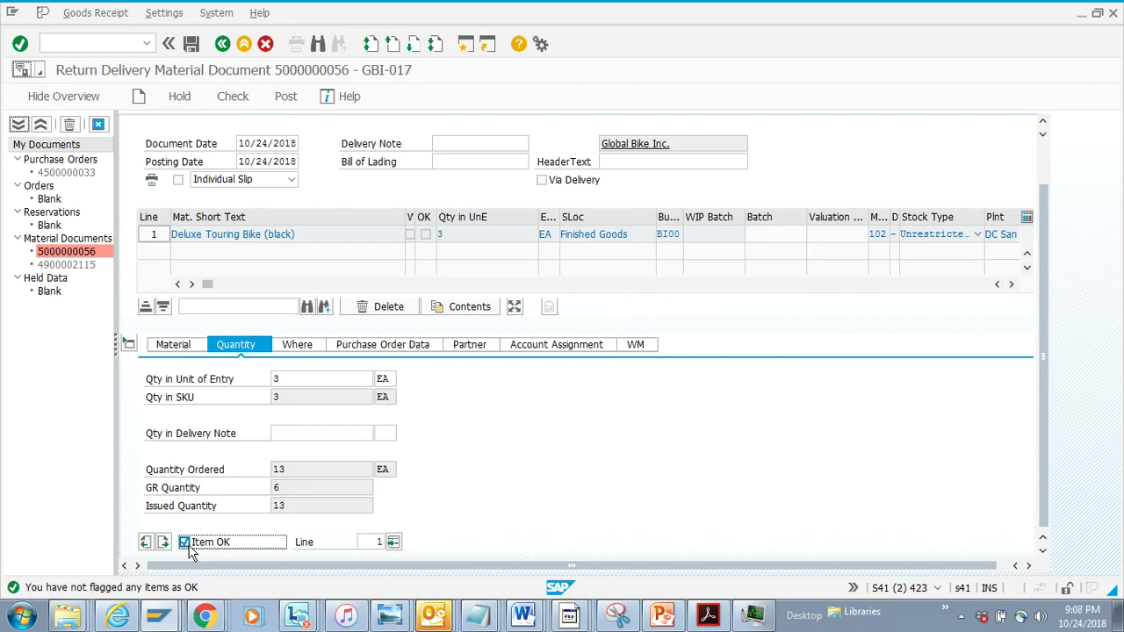
left_click(192, 44)
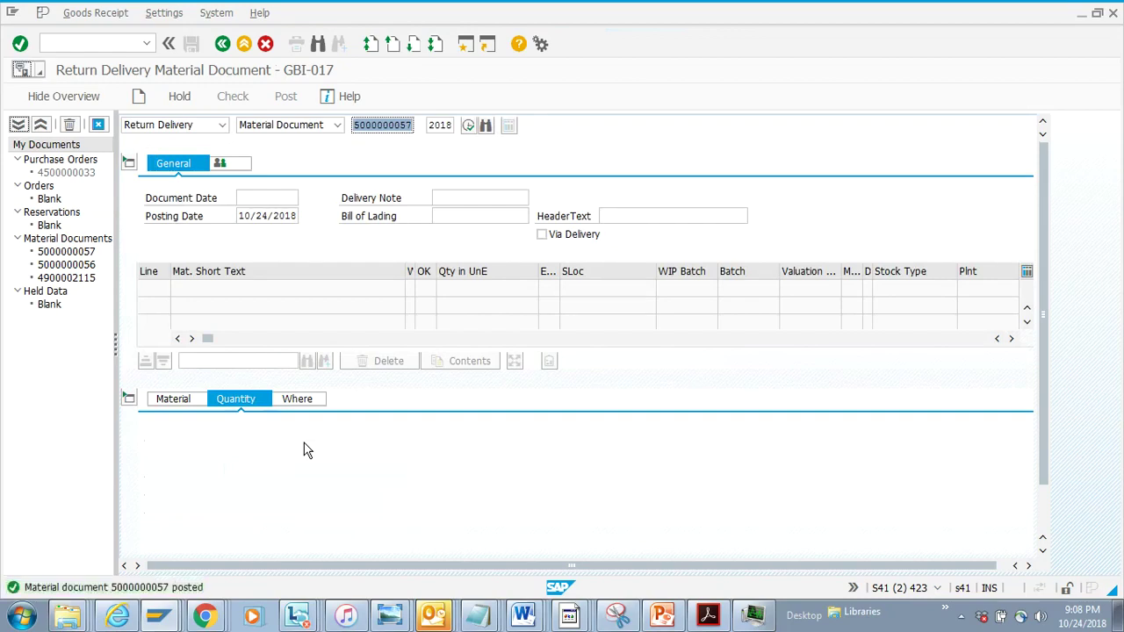
key("alt+Tab")
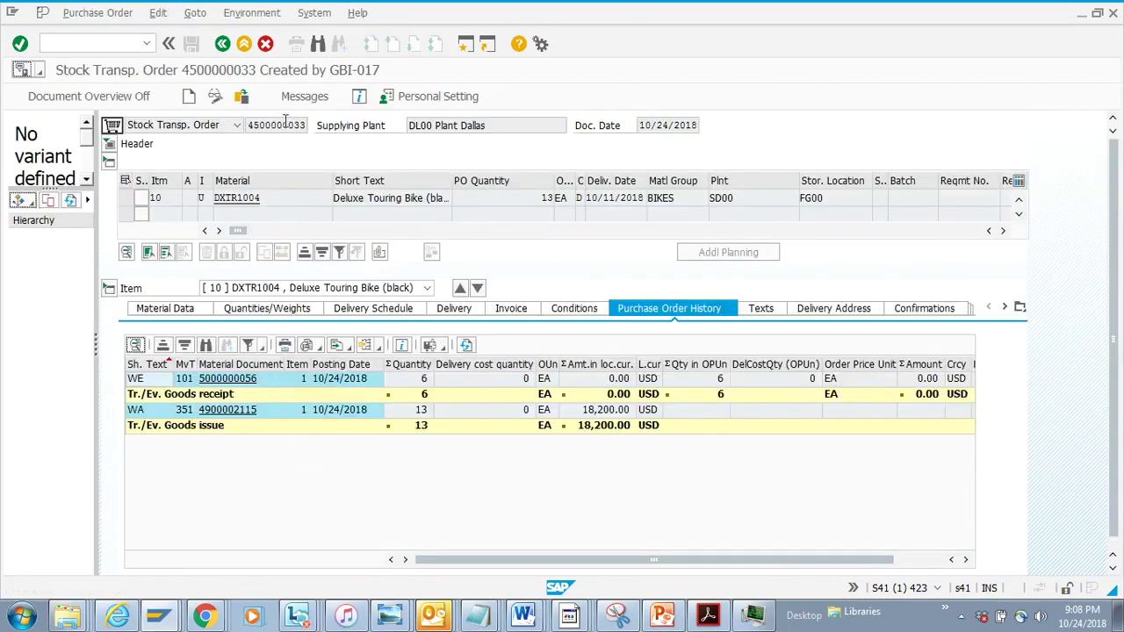
left_click(242, 97)
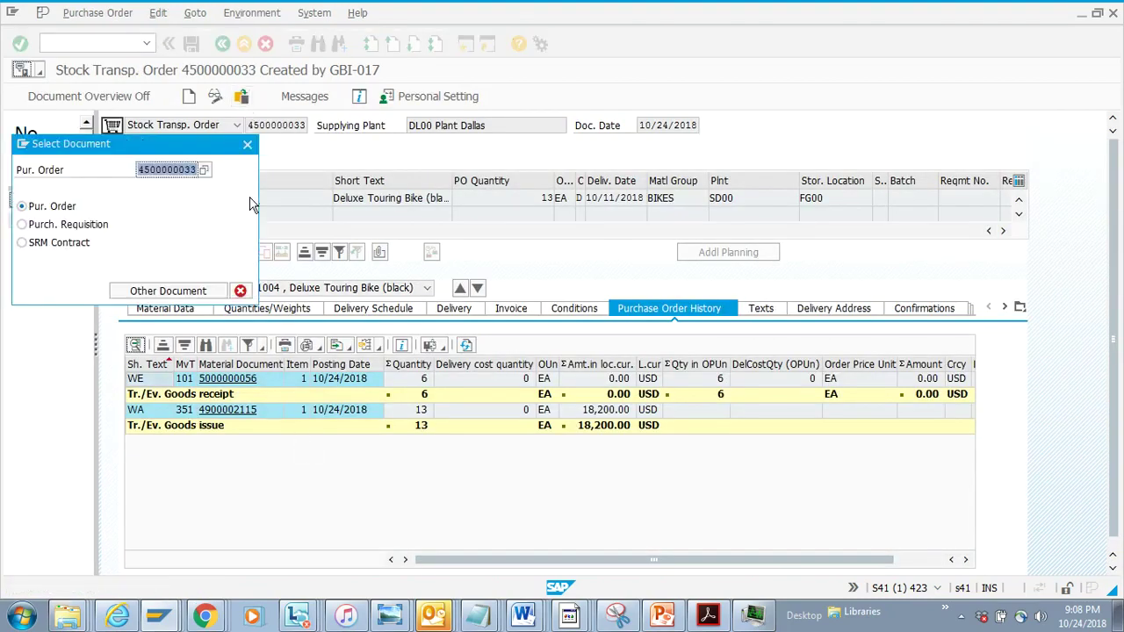
key("Return")
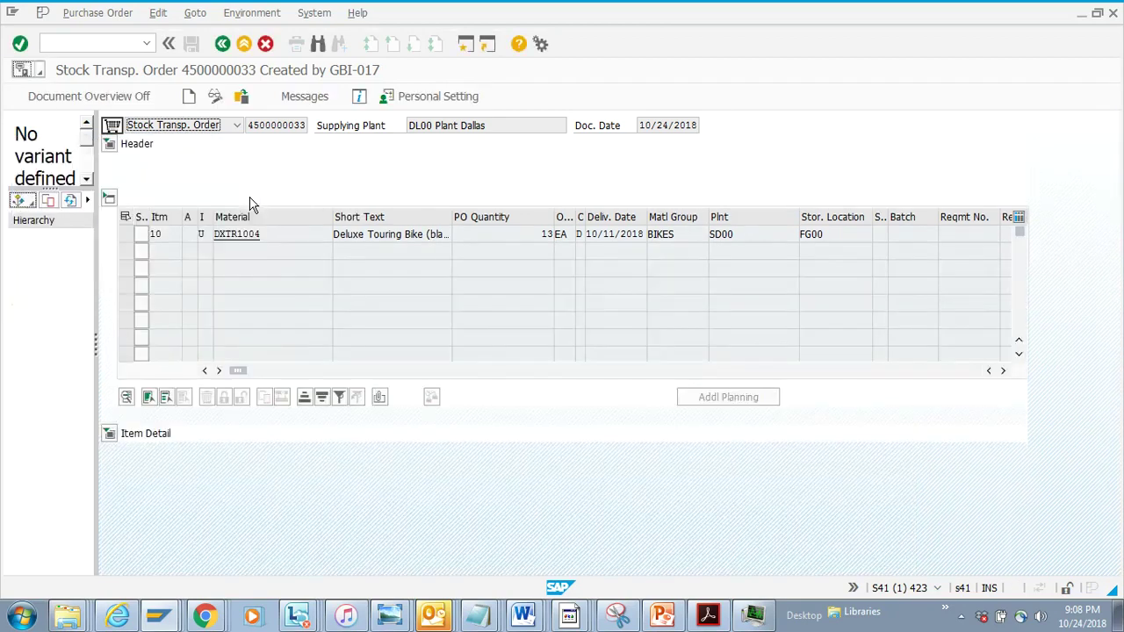
left_click(109, 433)
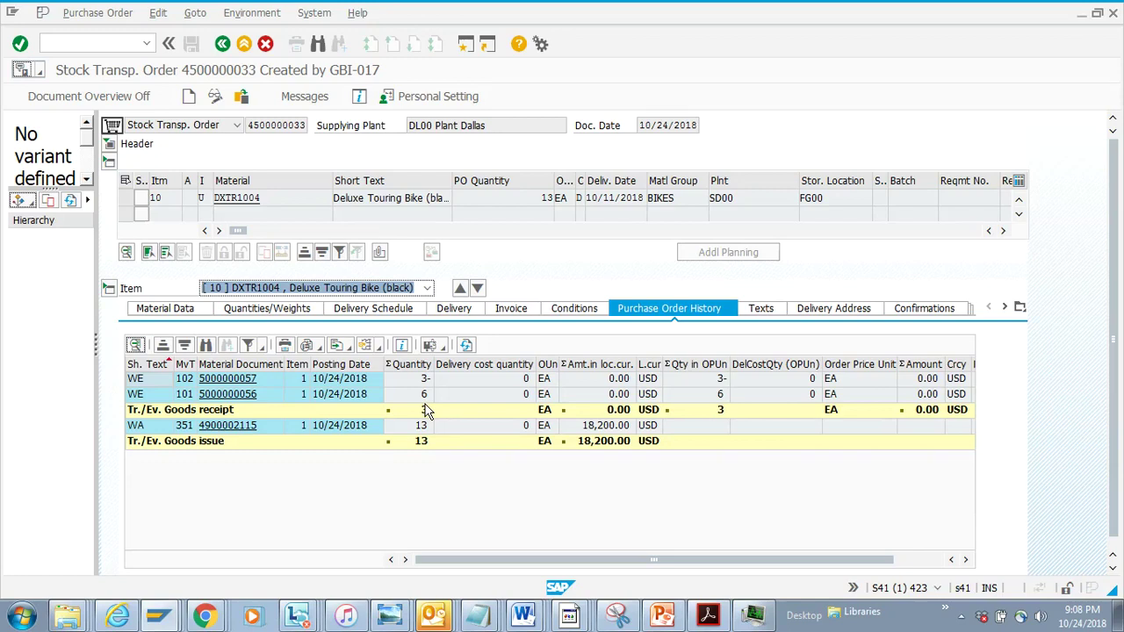
key("alt+Tab")
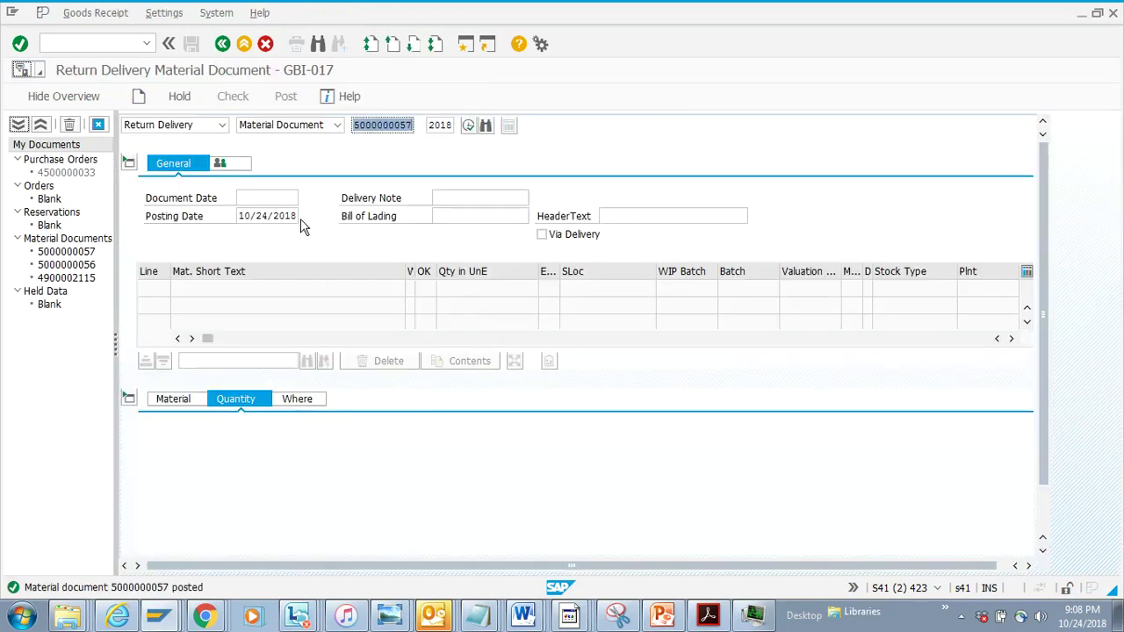
left_click(222, 127)
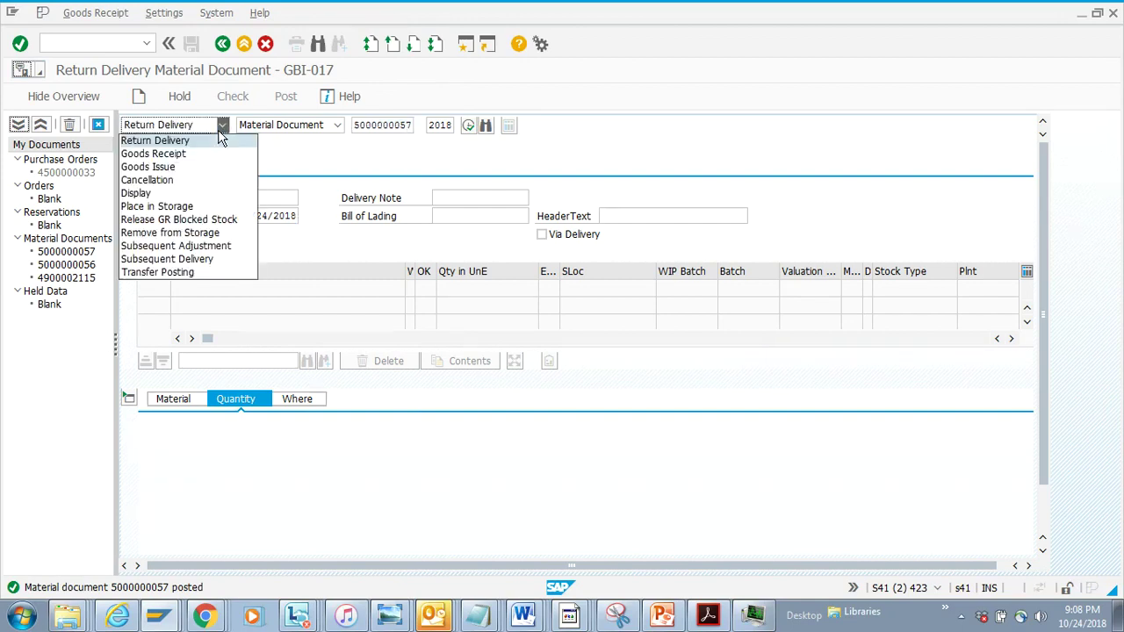
left_click(233, 153)
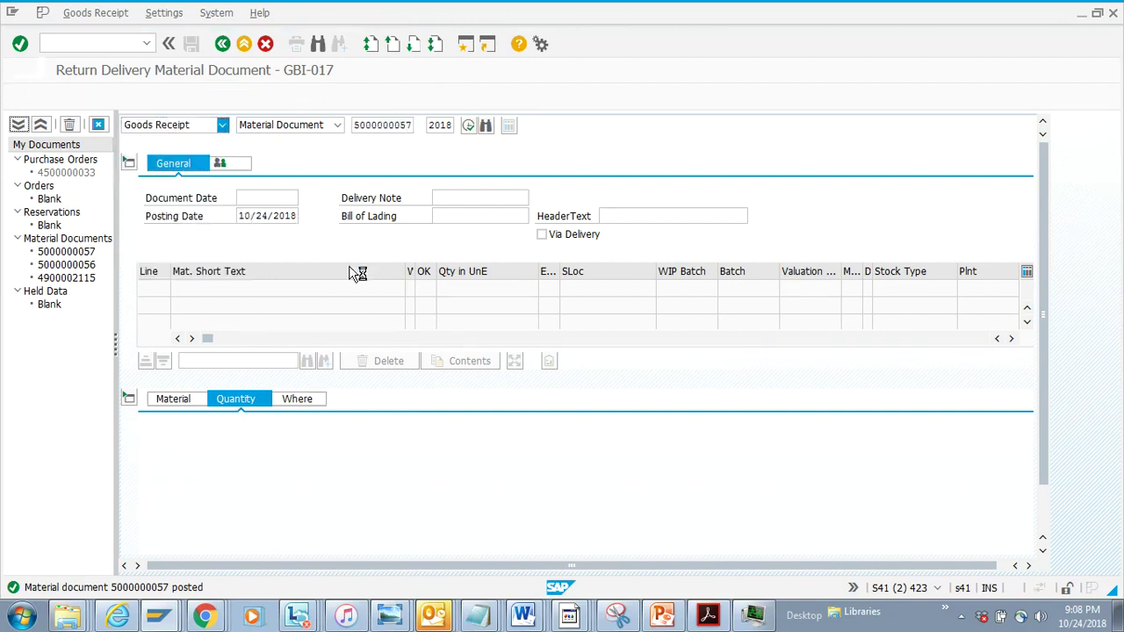
left_click(337, 125)
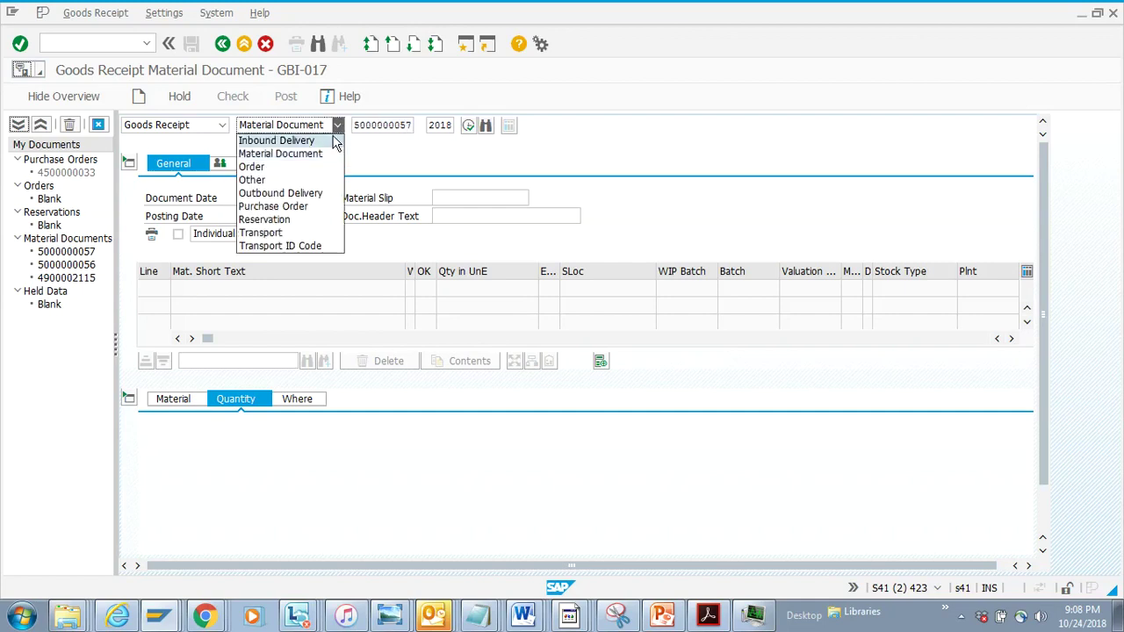
left_click(303, 206)
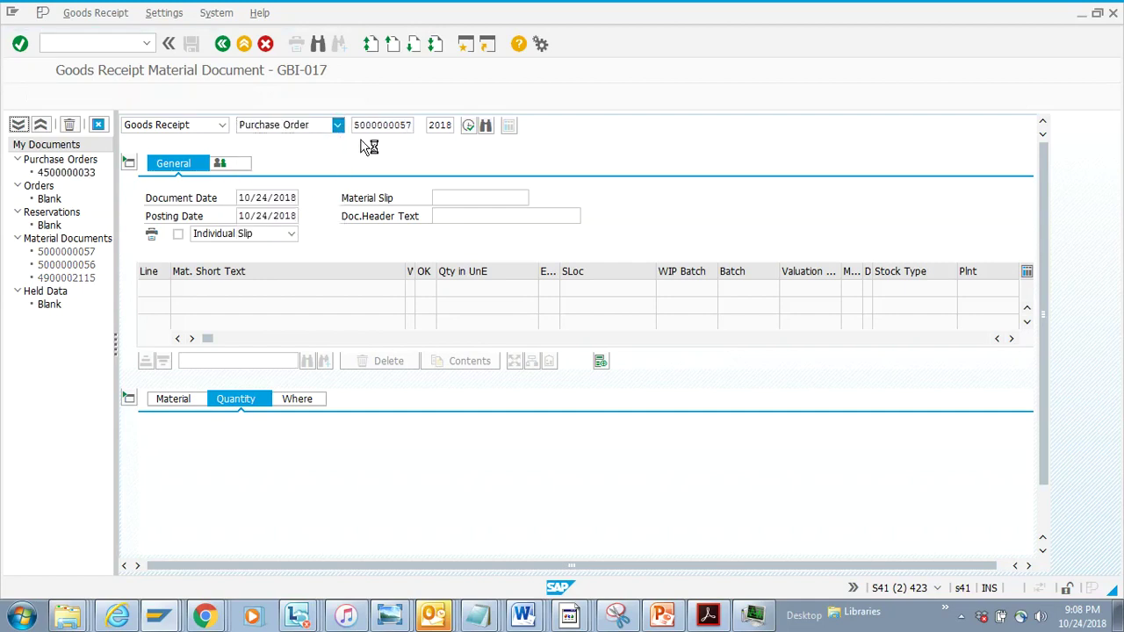
type("4500000029")
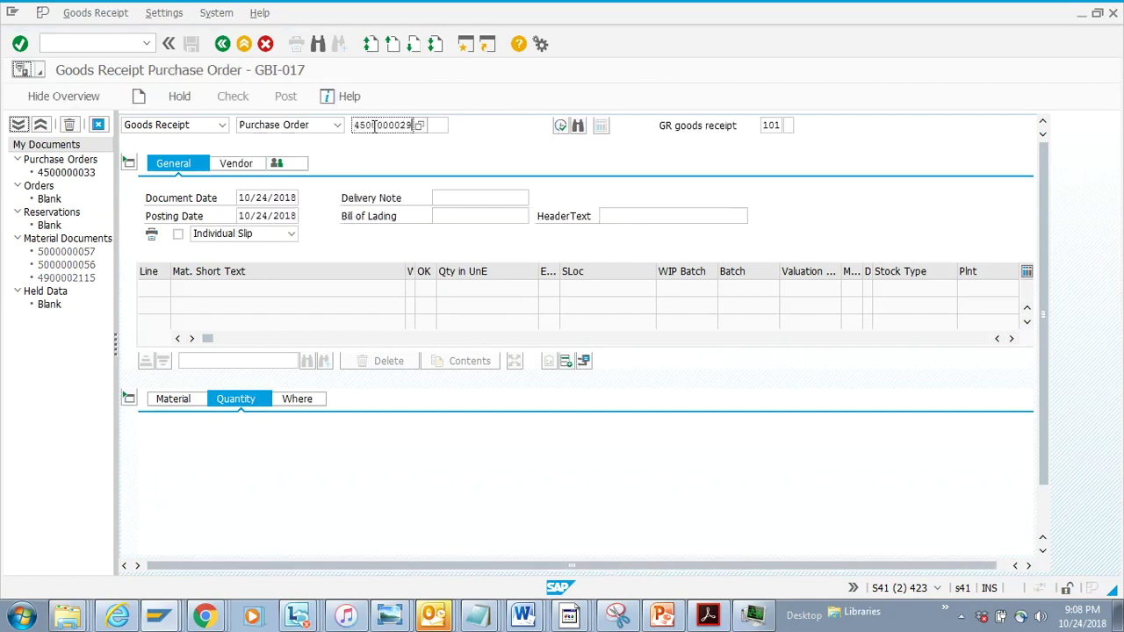
key("BackSpace")
key("BackSpace")
type("33")
key("Return")
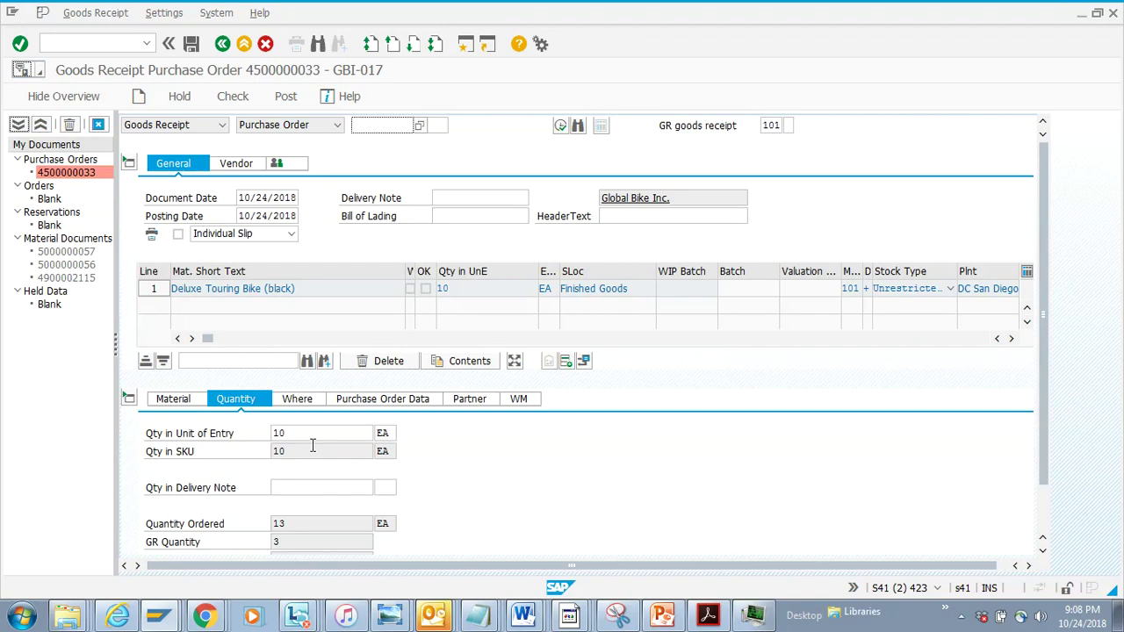
key("alt+Tab")
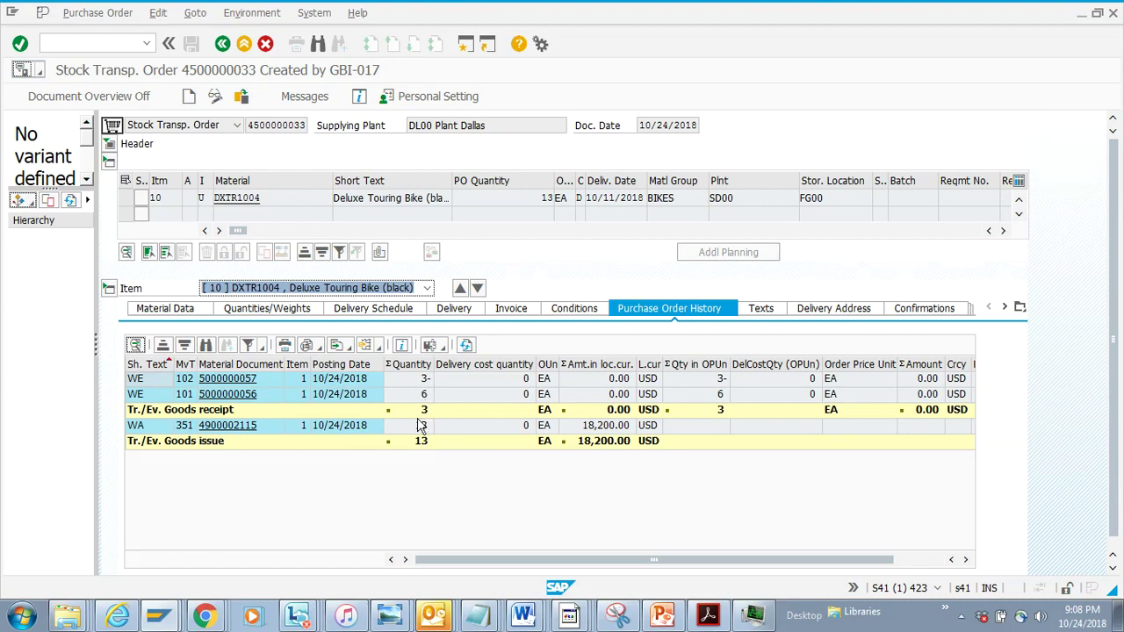
key("alt+Tab")
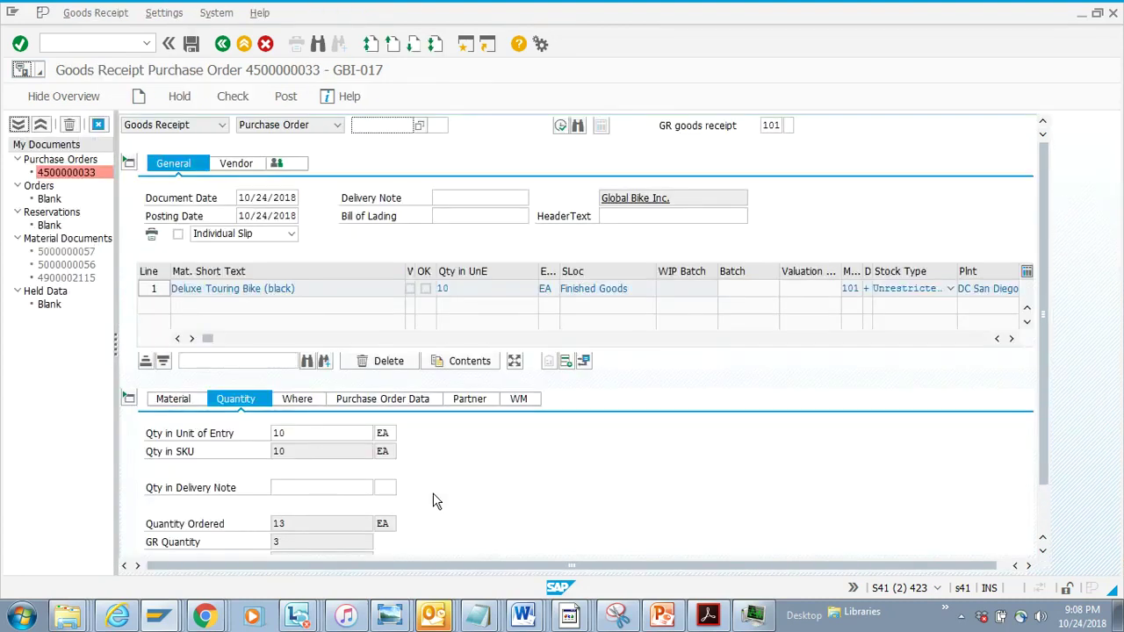